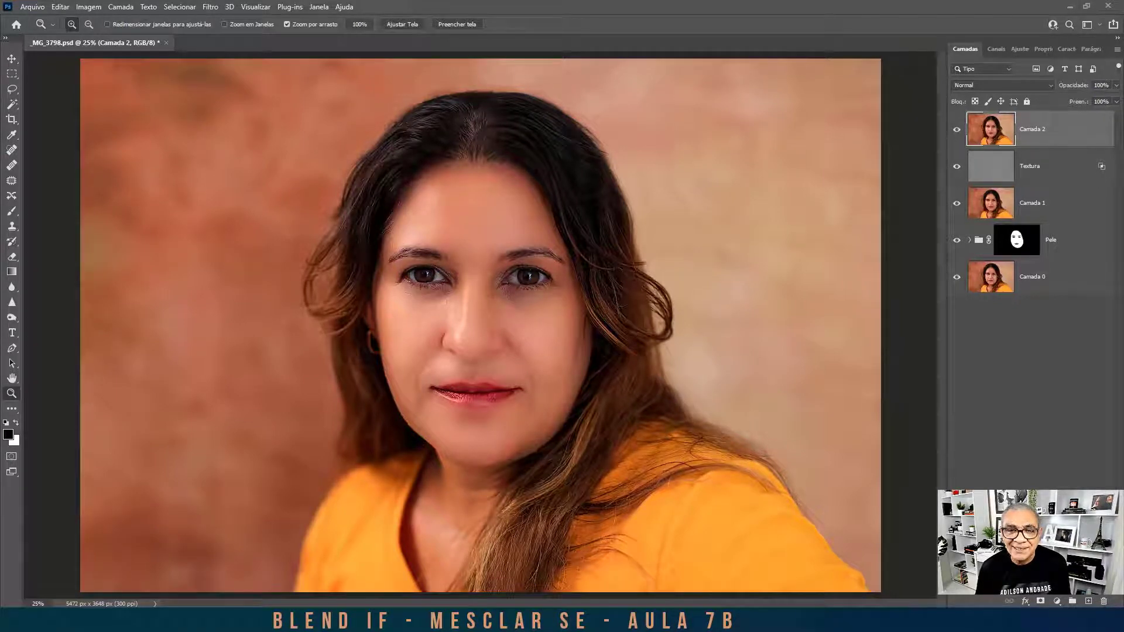
# Create a new empty layer above Camada 2 and sample a light brown from the hair as the Brush colour.
pyautogui.hotkey('ctrl', 'shift', 'alt', 'n')
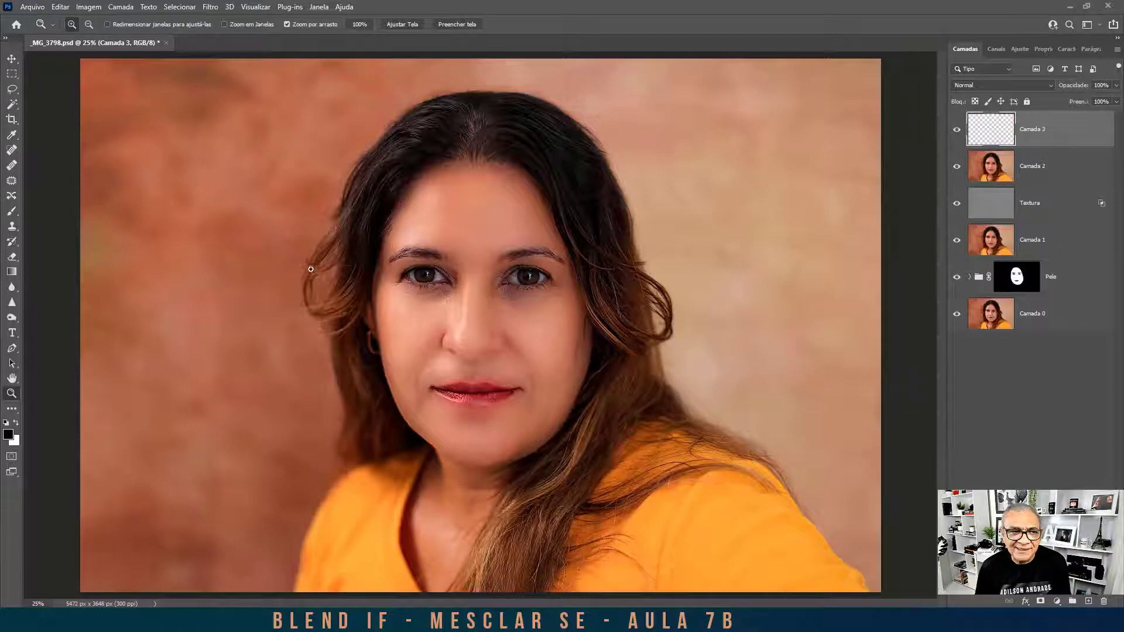
pyautogui.click(12, 211)
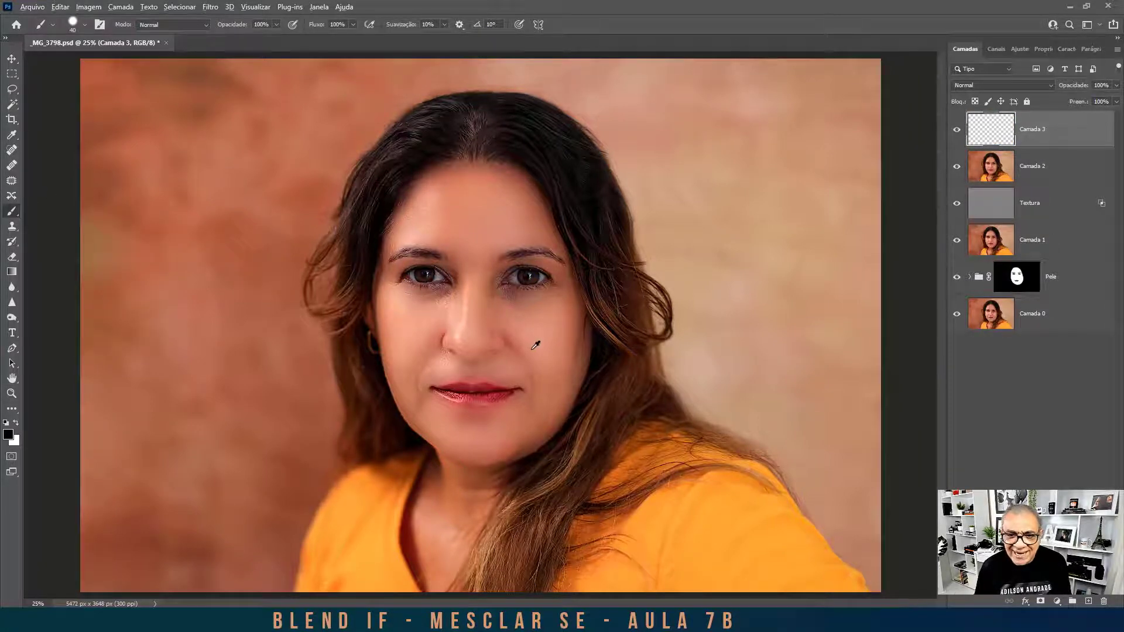
pyautogui.keyDown('alt'); pyautogui.click(579, 449); pyautogui.keyUp('alt')
pyautogui.keyDown('alt'); pyautogui.click(580, 449); pyautogui.keyUp('alt')
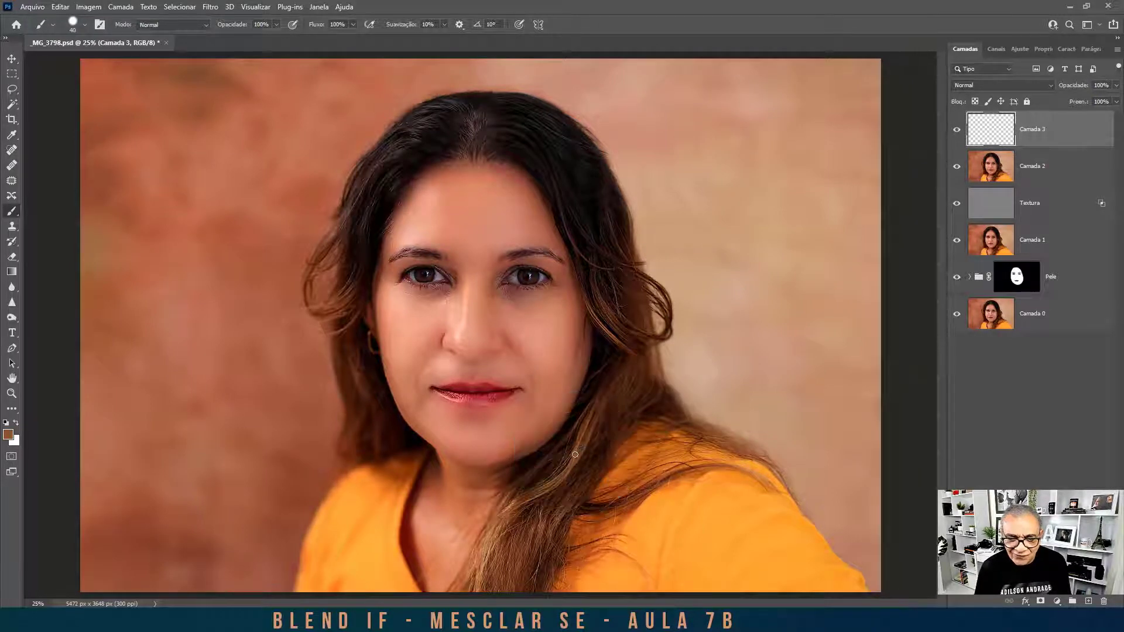
# Paint the sampled brown over the hair on both sides of the face and shoulder, enlarging the brush up to 500.
pyautogui.press(']')
pyautogui.press(']')
pyautogui.press(']')
pyautogui.press(']')
pyautogui.press(']')
pyautogui.press(']')
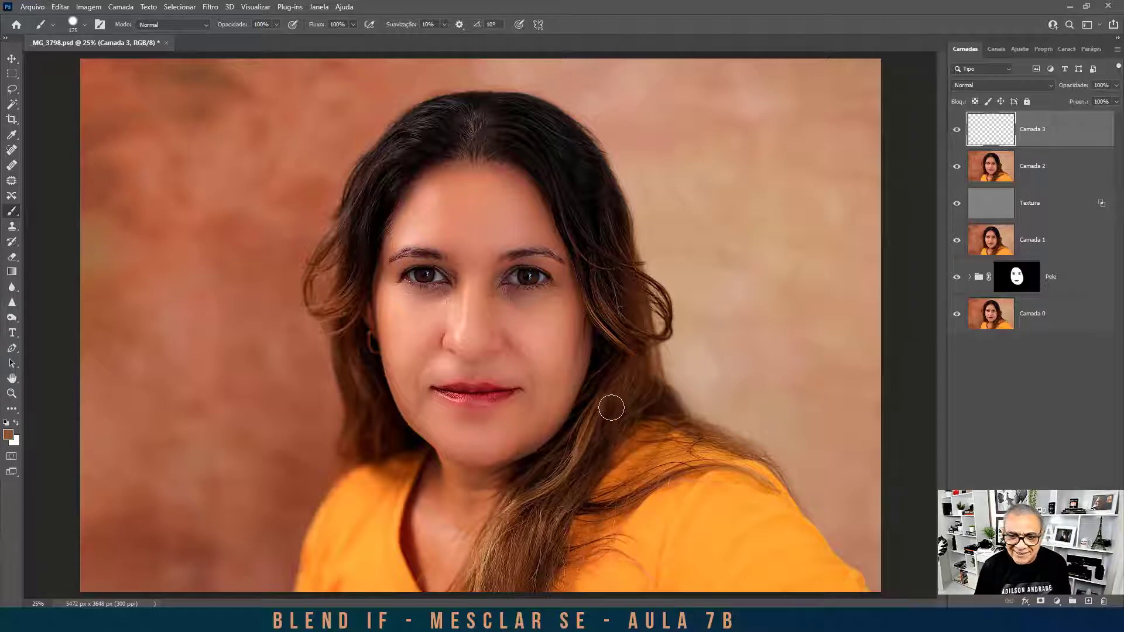
pyautogui.moveTo(579, 261)
pyautogui.mouseDown()
pyautogui.moveTo(632, 351)
pyautogui.moveTo(591, 311)
pyautogui.moveTo(620, 329)
pyautogui.moveTo(604, 275)
pyautogui.moveTo(627, 298)
pyautogui.moveTo(634, 368)
pyautogui.moveTo(557, 502)
pyautogui.moveTo(664, 404)
pyautogui.moveTo(639, 423)
pyautogui.mouseUp()
pyautogui.press(']')
pyautogui.press(']')
pyautogui.press(']')
pyautogui.press(']')
pyautogui.press(']')
pyautogui.moveTo(364, 436)
pyautogui.mouseDown()
pyautogui.moveTo(344, 314)
pyautogui.moveTo(350, 239)
pyautogui.mouseUp()
pyautogui.moveTo(621, 268)
pyautogui.mouseDown()
pyautogui.moveTo(617, 291)
pyautogui.moveTo(605, 237)
pyautogui.mouseUp()
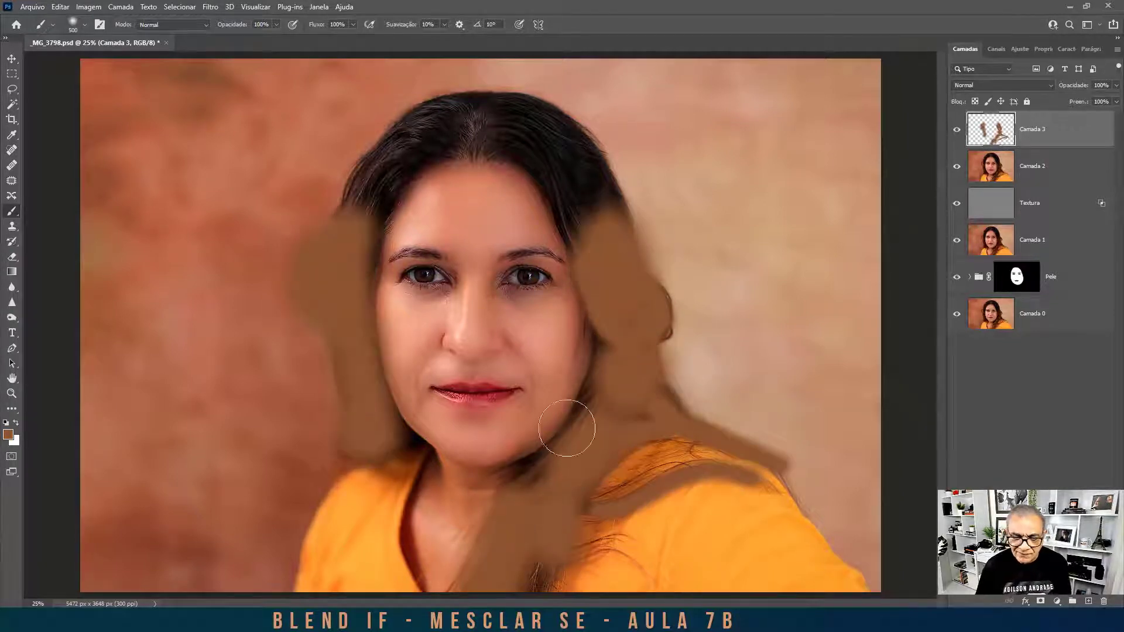
pyautogui.moveTo(567, 428); pyautogui.dragTo(538, 578)
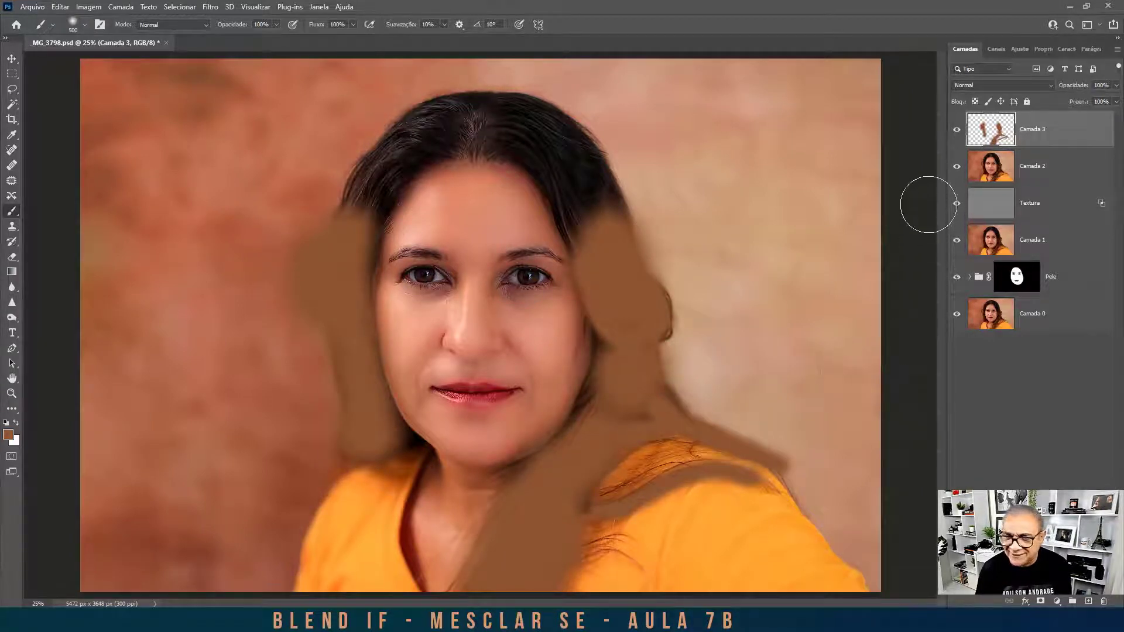
# Set the painted layer's blend mode to Divisão and split its underlying-layer Blend If black slider to 0 / 119.
pyautogui.click(1052, 87)
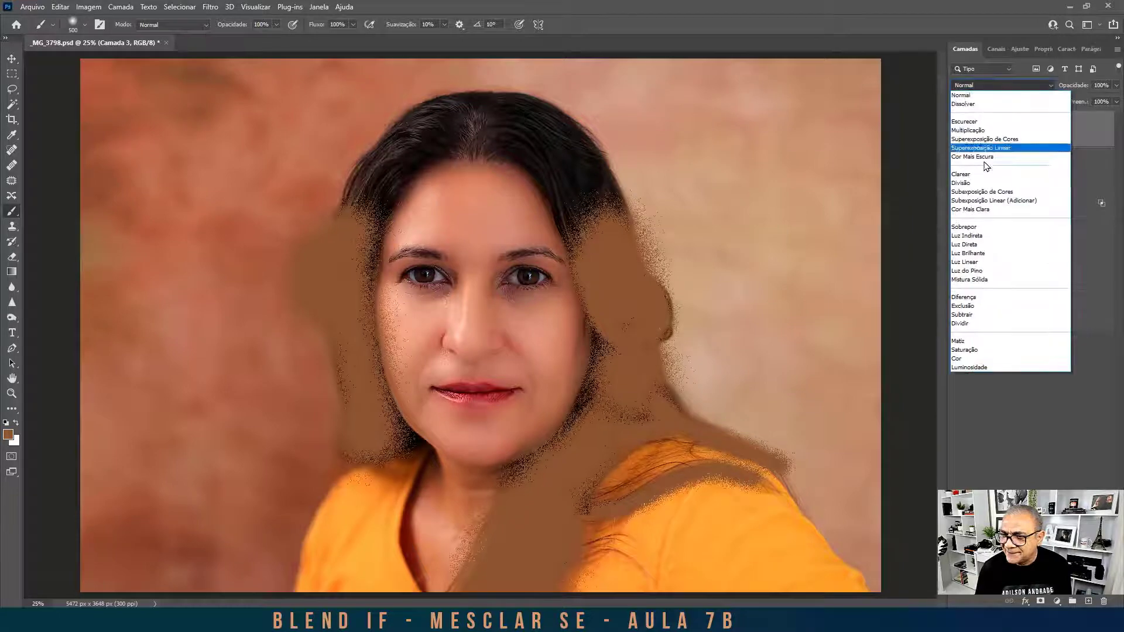
pyautogui.click(981, 184)
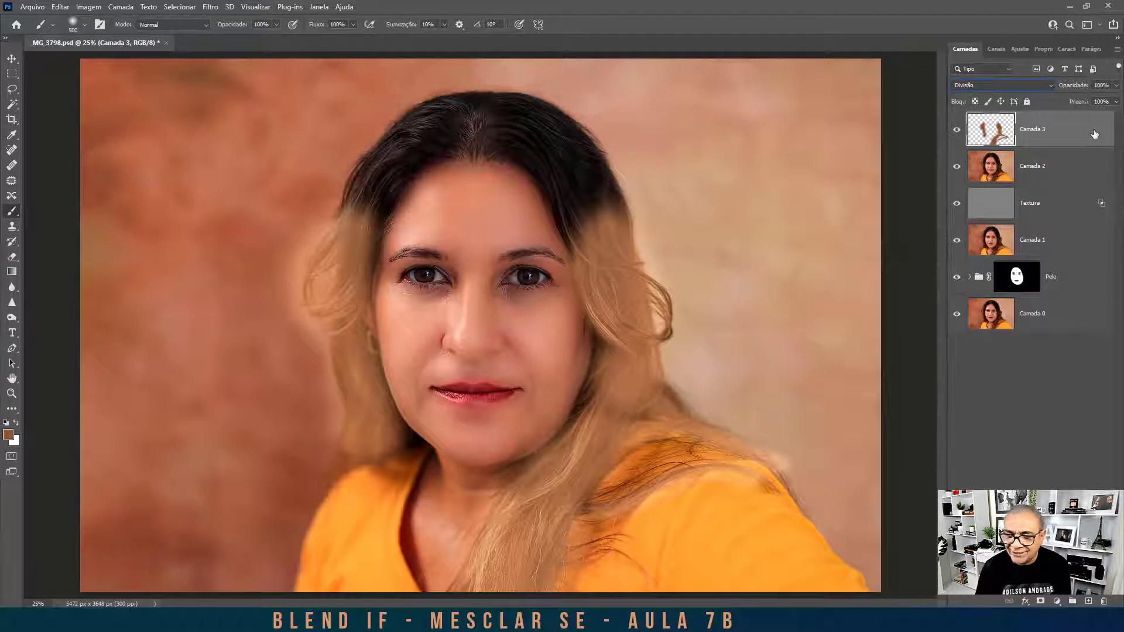
pyautogui.doubleClick(1095, 134)
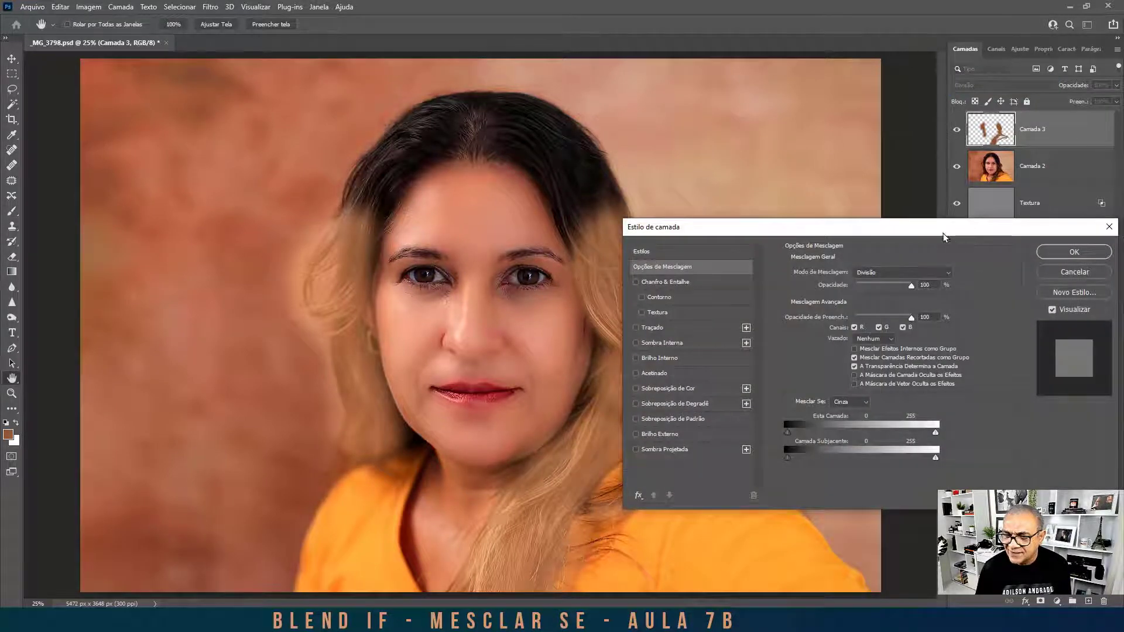
pyautogui.moveTo(942, 233); pyautogui.dragTo(963, 113)
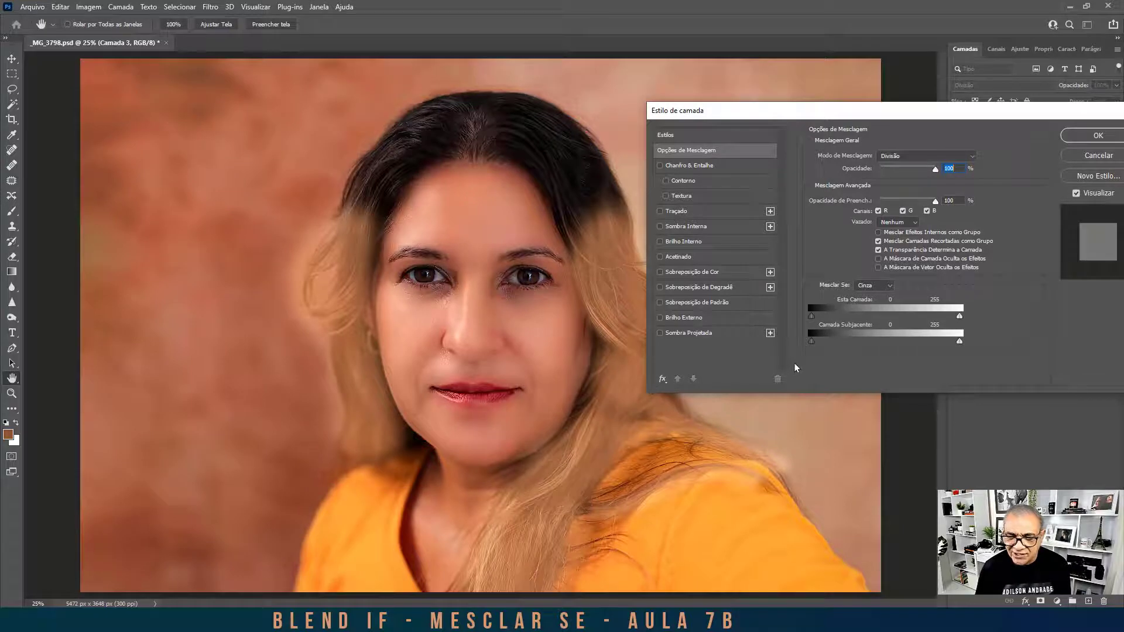
pyautogui.moveTo(813, 342); pyautogui.dragTo(831, 339)
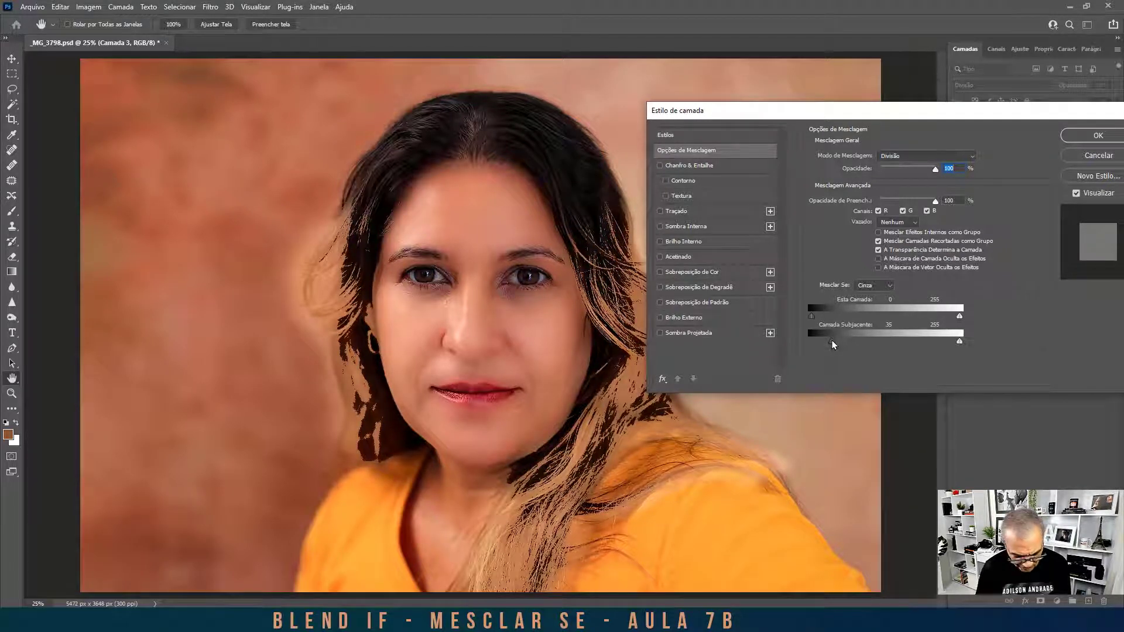
pyautogui.press('alt')
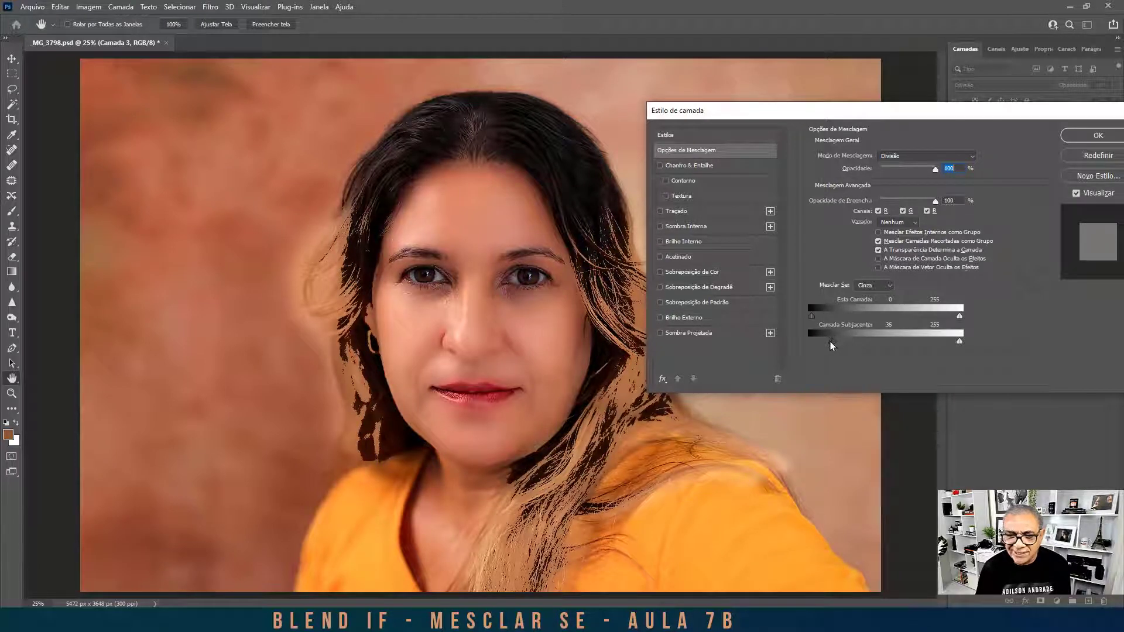
pyautogui.moveTo(830, 342); pyautogui.dragTo(880, 339)
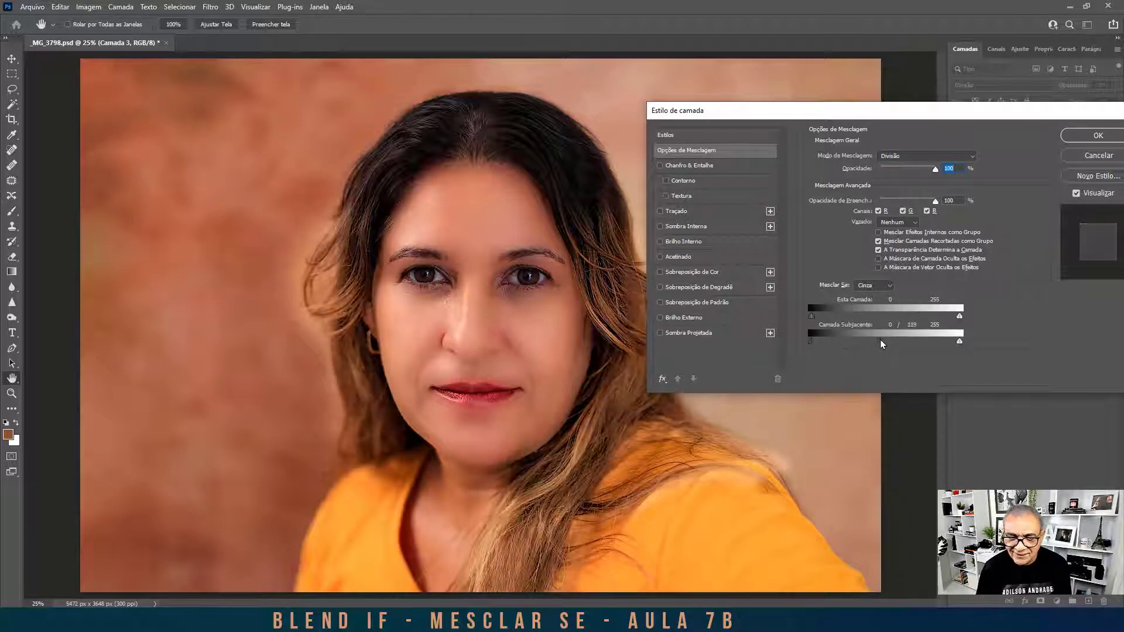
pyautogui.click(1076, 135)
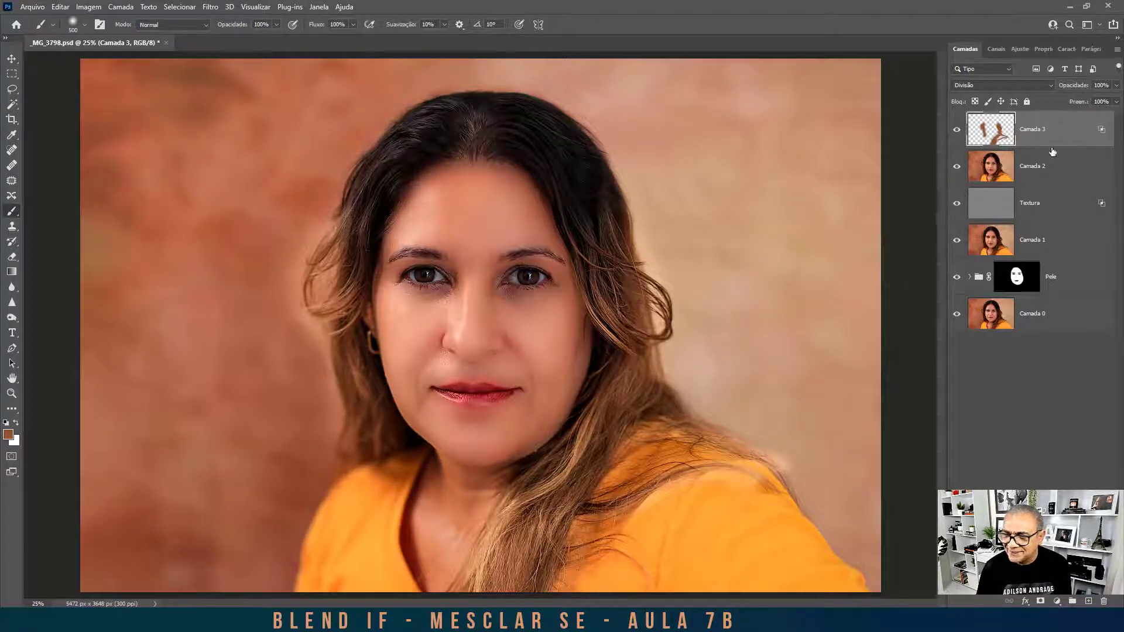
# Add a layer mask to the hair colour layer, hide the spill beside the left hair in black, and compare before and after.
pyautogui.click(1039, 600)
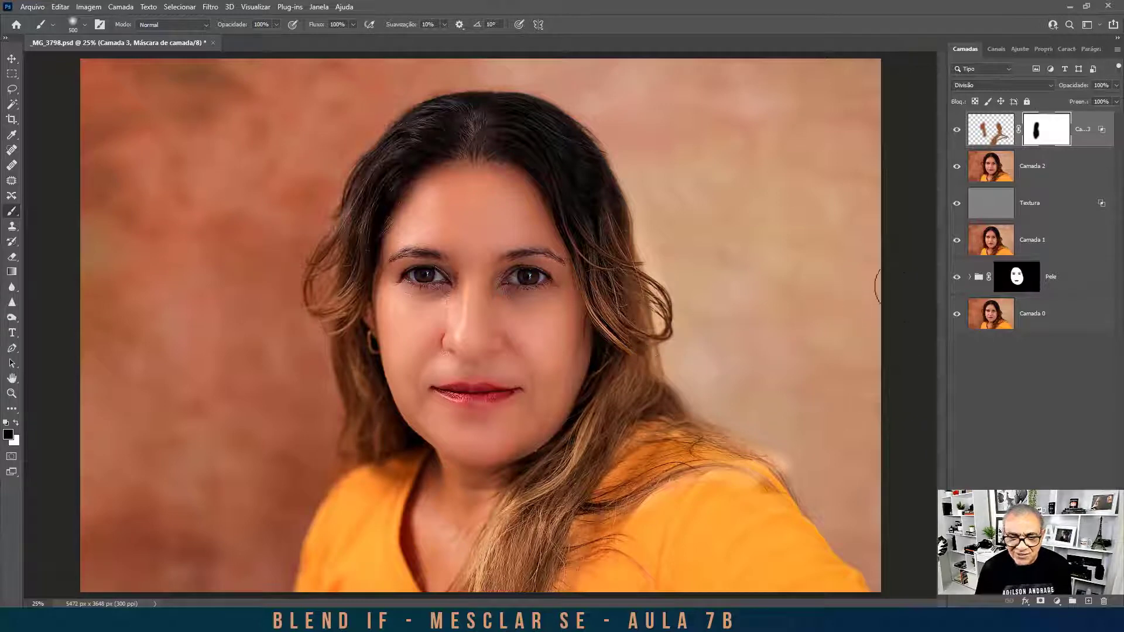
pyautogui.click(957, 130)
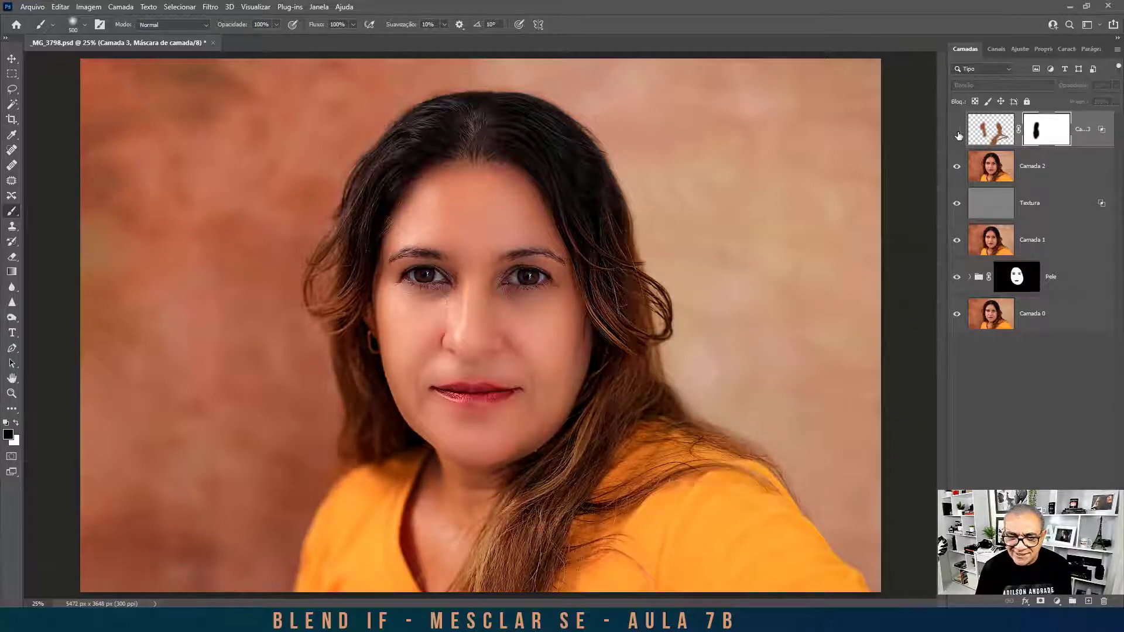
pyautogui.click(957, 131)
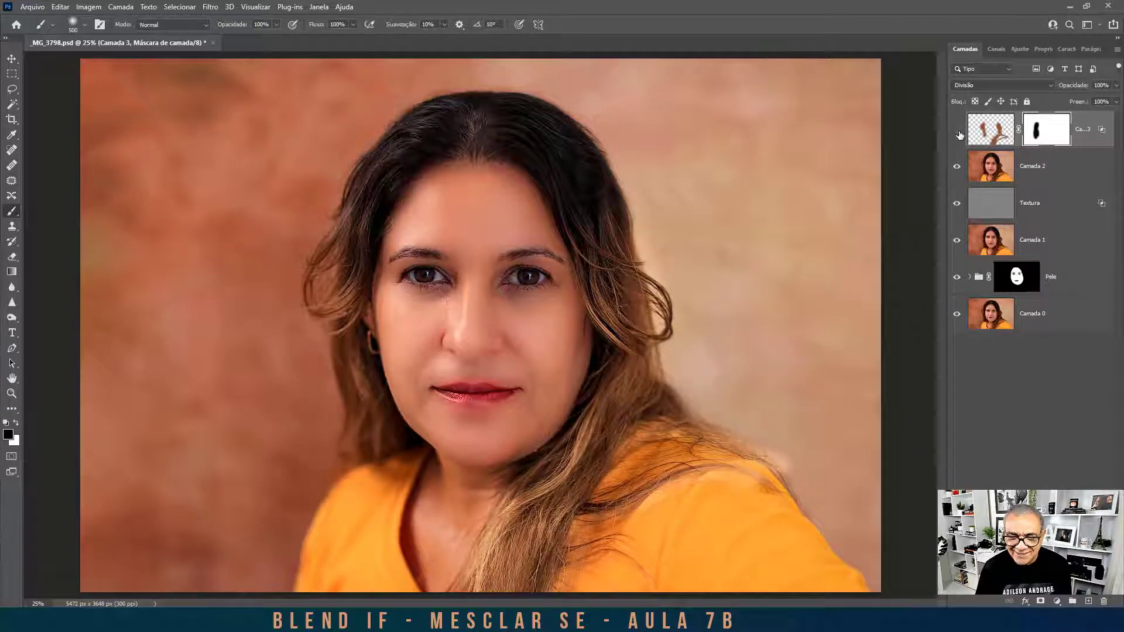
pyautogui.click(958, 132)
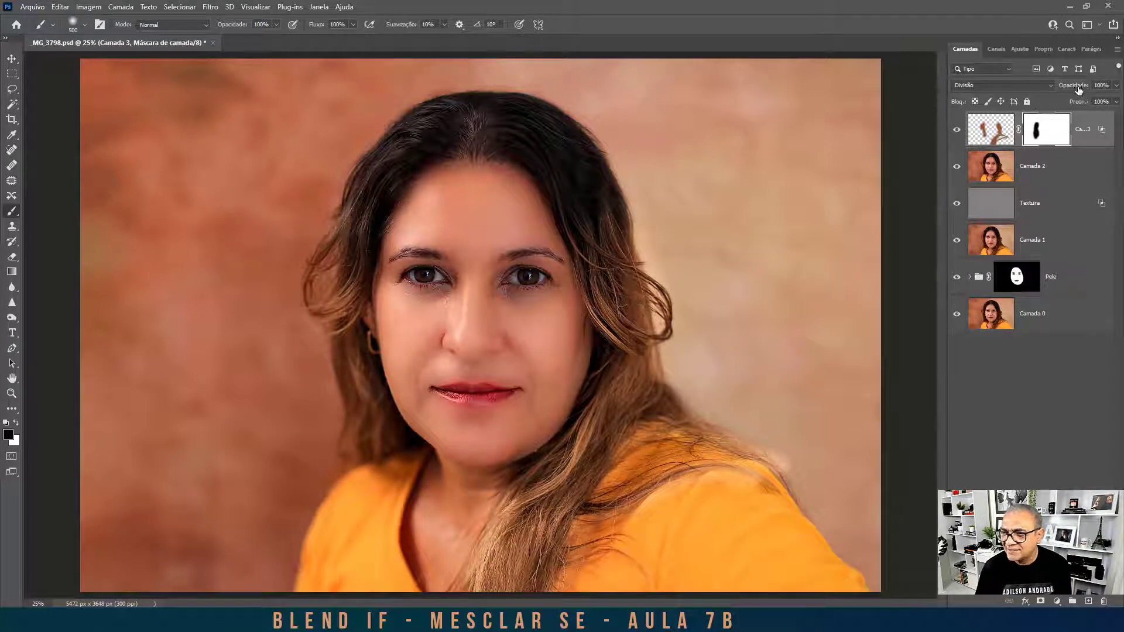
# Lower the hair colour layer's opacity to 80% and stamp all visible layers into a new top layer.
pyautogui.moveTo(1077, 87); pyautogui.dragTo(1069, 88)
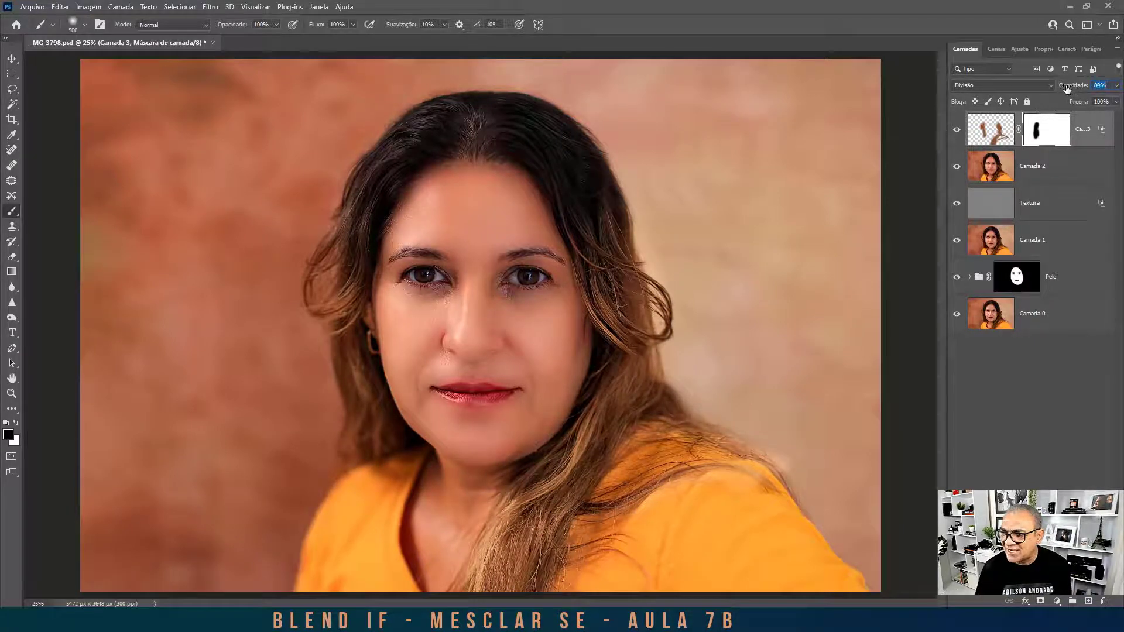
pyautogui.click(957, 132)
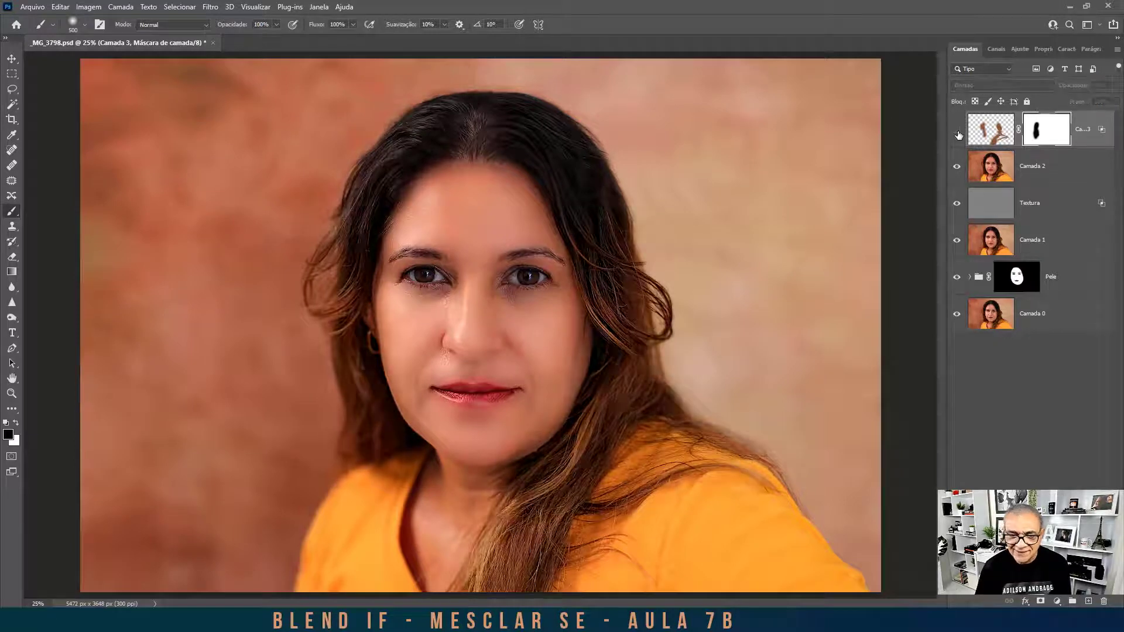
pyautogui.click(958, 132)
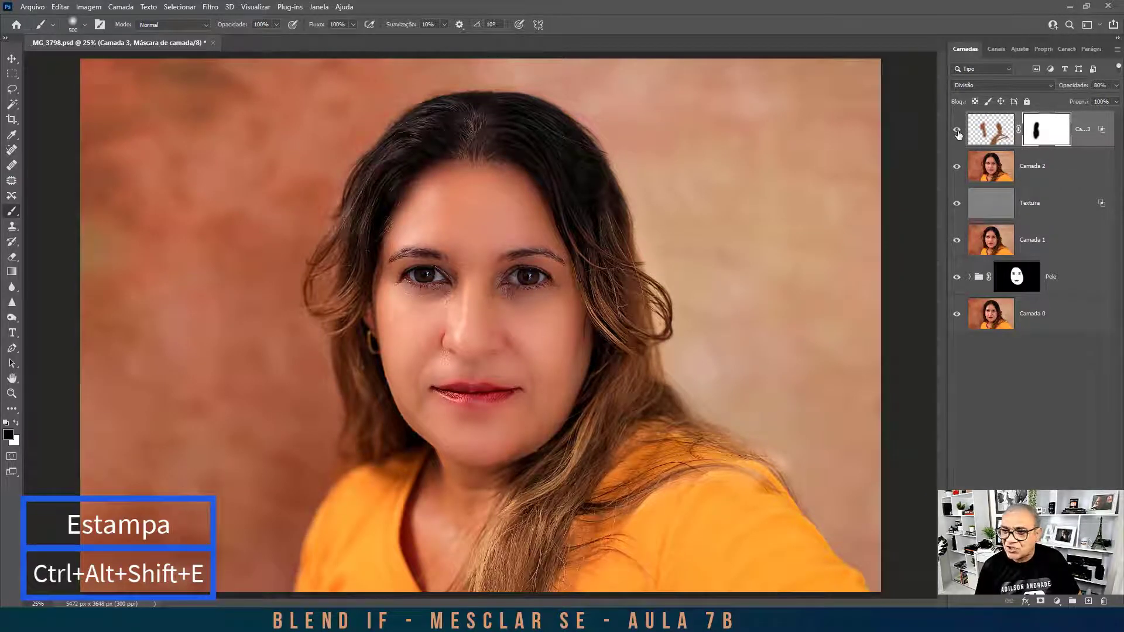
pyautogui.hotkey('ctrl', 'alt', 'shift', 'e')
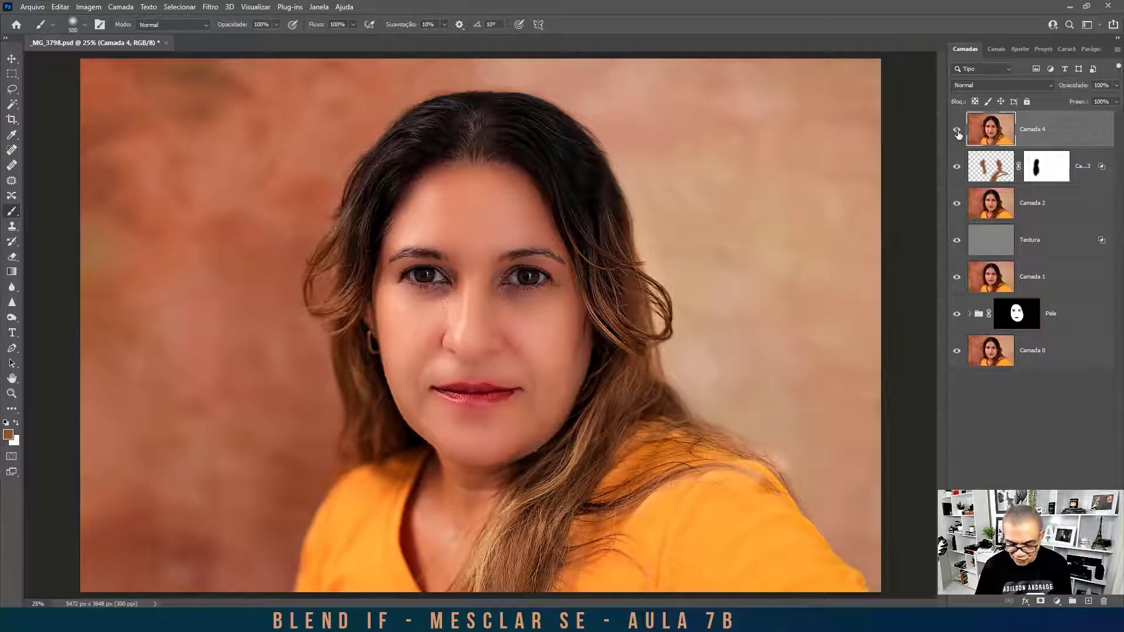
# Select both irises with the Lasso tool in add-to-selection mode and duplicate them onto a new layer.
pyautogui.click(12, 393)
pyautogui.moveTo(459, 261); pyautogui.dragTo(504, 244)
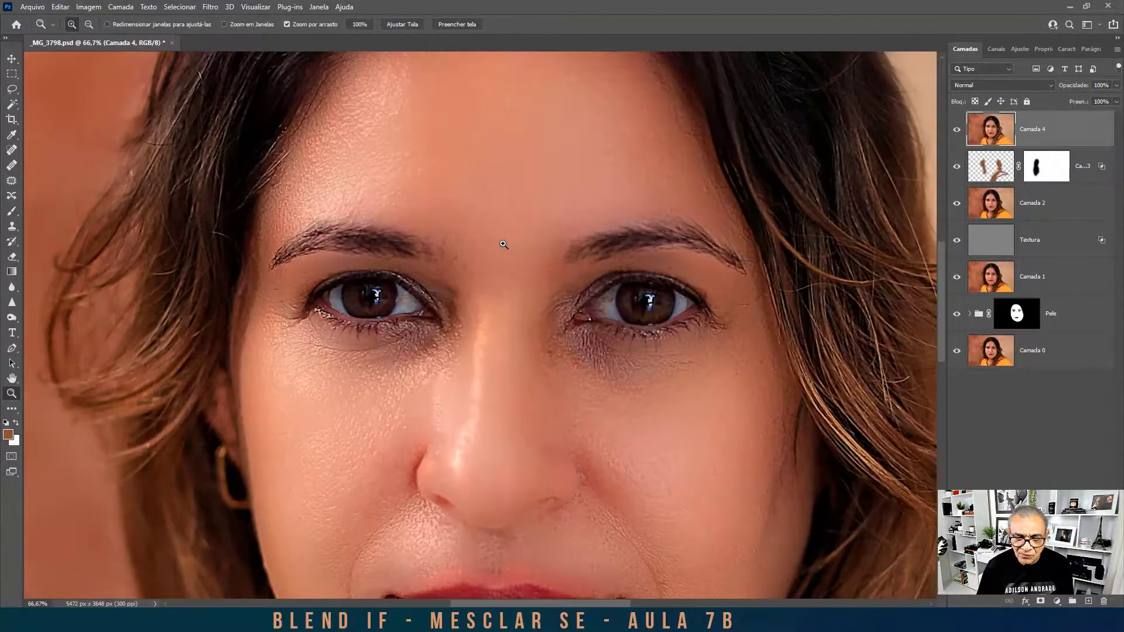
pyautogui.click(12, 91)
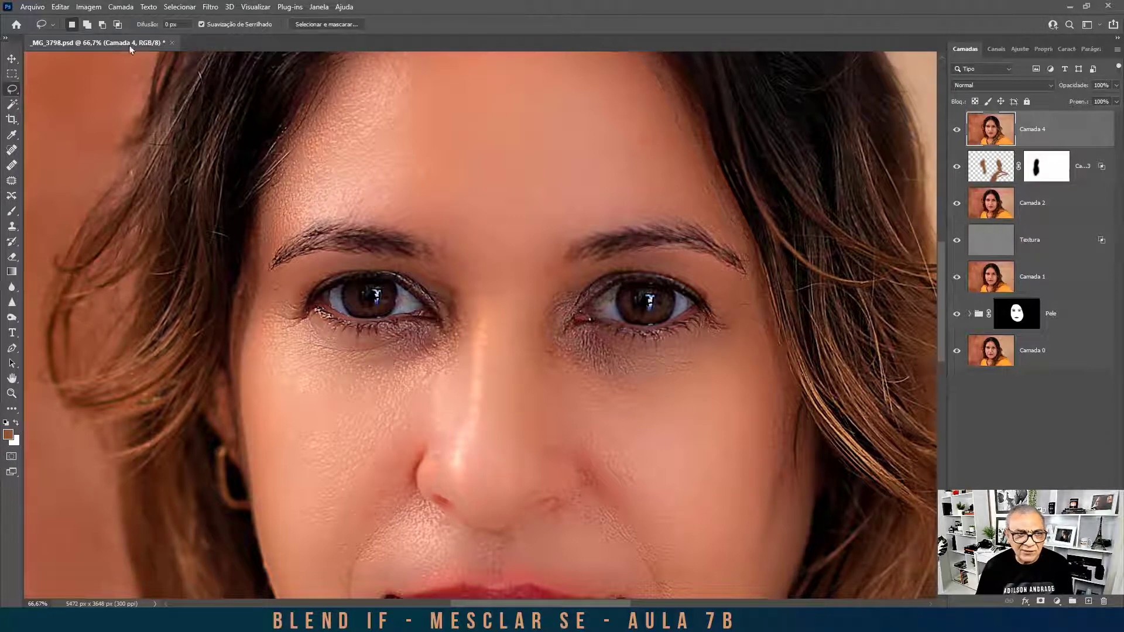
pyautogui.click(87, 26)
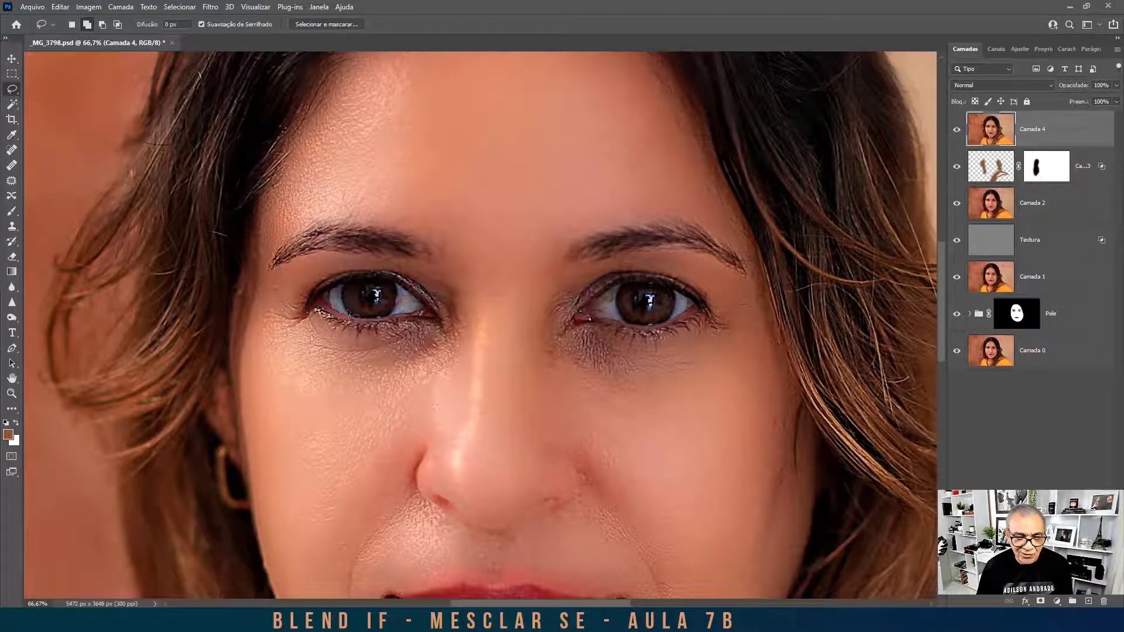
pyautogui.moveTo(348, 303)
pyautogui.mouseDown()
pyautogui.moveTo(351, 282)
pyautogui.moveTo(394, 282)
pyautogui.mouseUp()
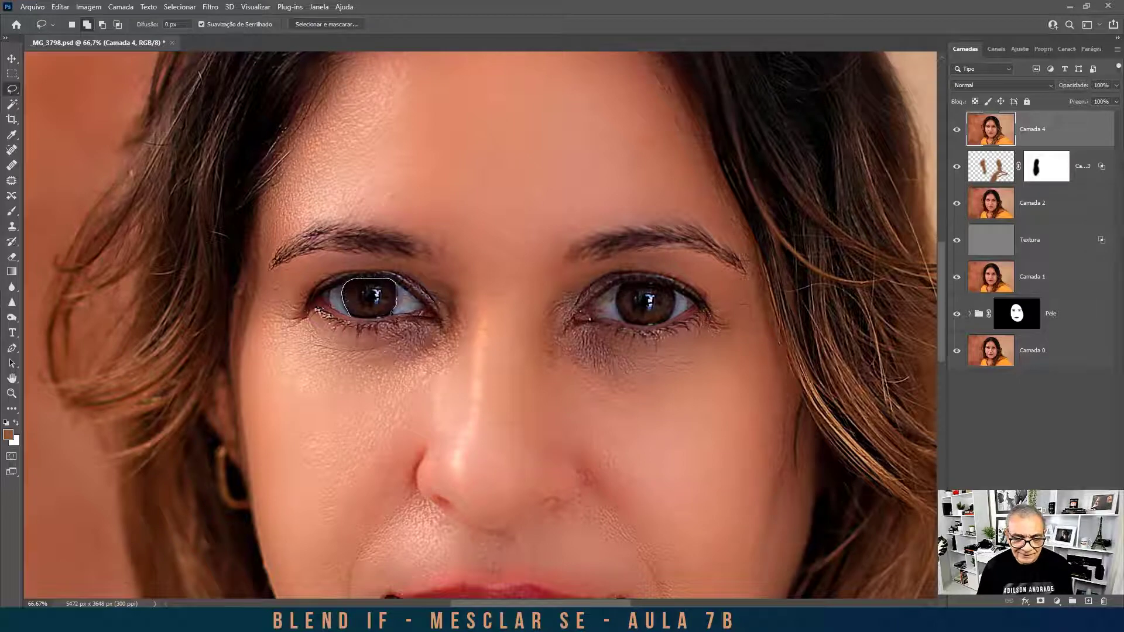
pyautogui.moveTo(375, 319); pyautogui.dragTo(350, 311)
pyautogui.moveTo(625, 324)
pyautogui.mouseDown()
pyautogui.moveTo(620, 310)
pyautogui.moveTo(640, 283)
pyautogui.moveTo(678, 299)
pyautogui.mouseUp()
pyautogui.moveTo(628, 325); pyautogui.dragTo(625, 325)
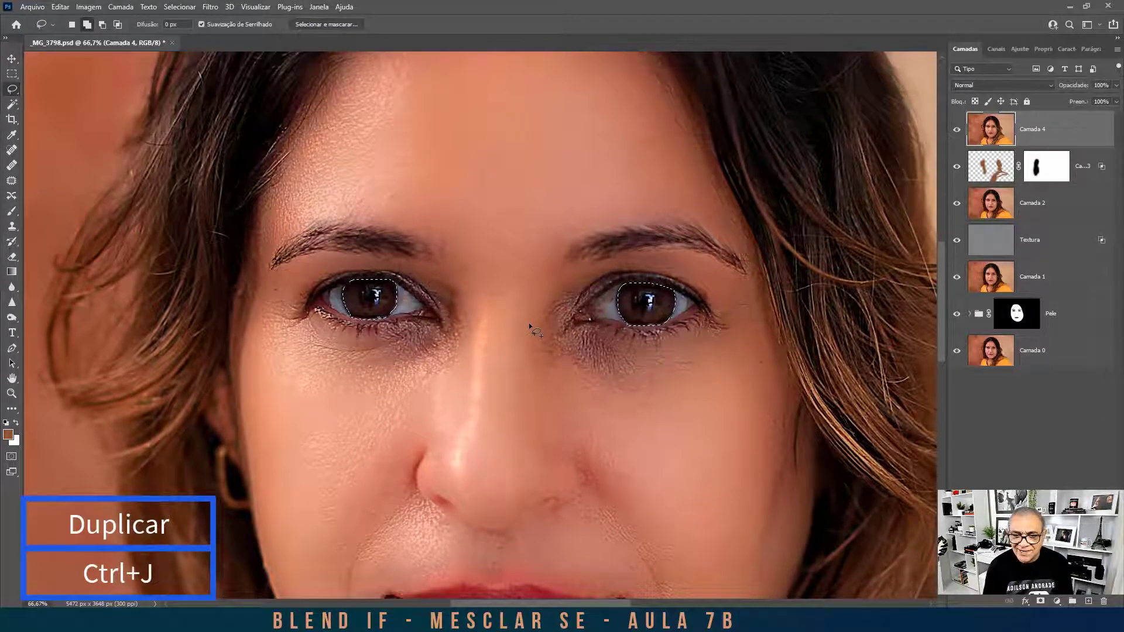
pyautogui.hotkey('ctrl', 'j')
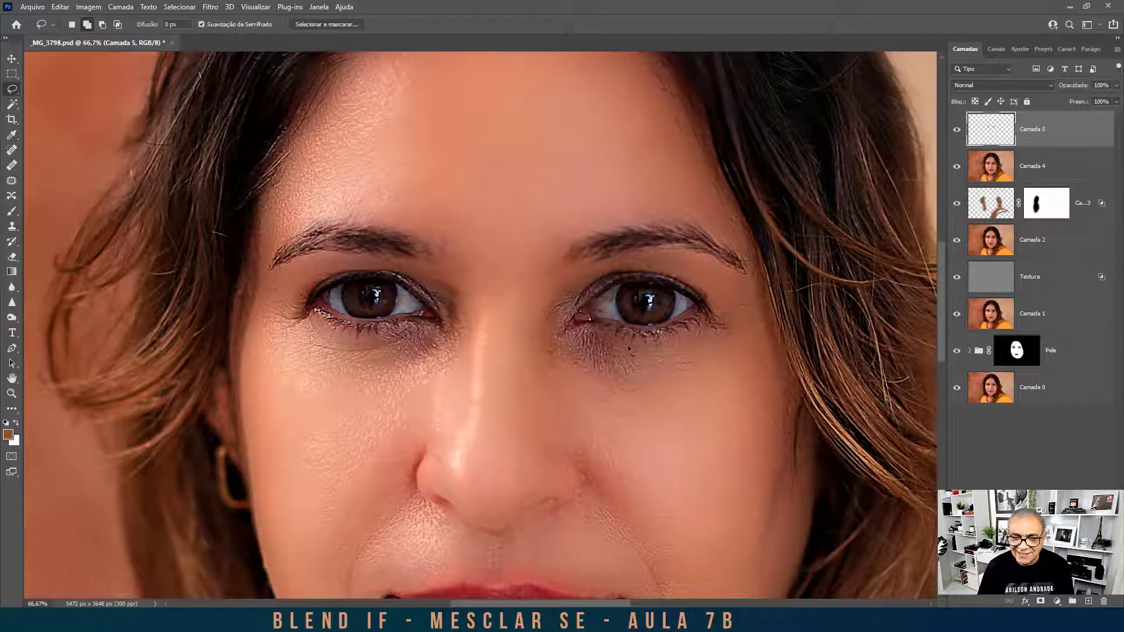
# Set the iris layer's blend mode to Divisão and compare the eyes with the layer hidden and shown.
pyautogui.click(1048, 87)
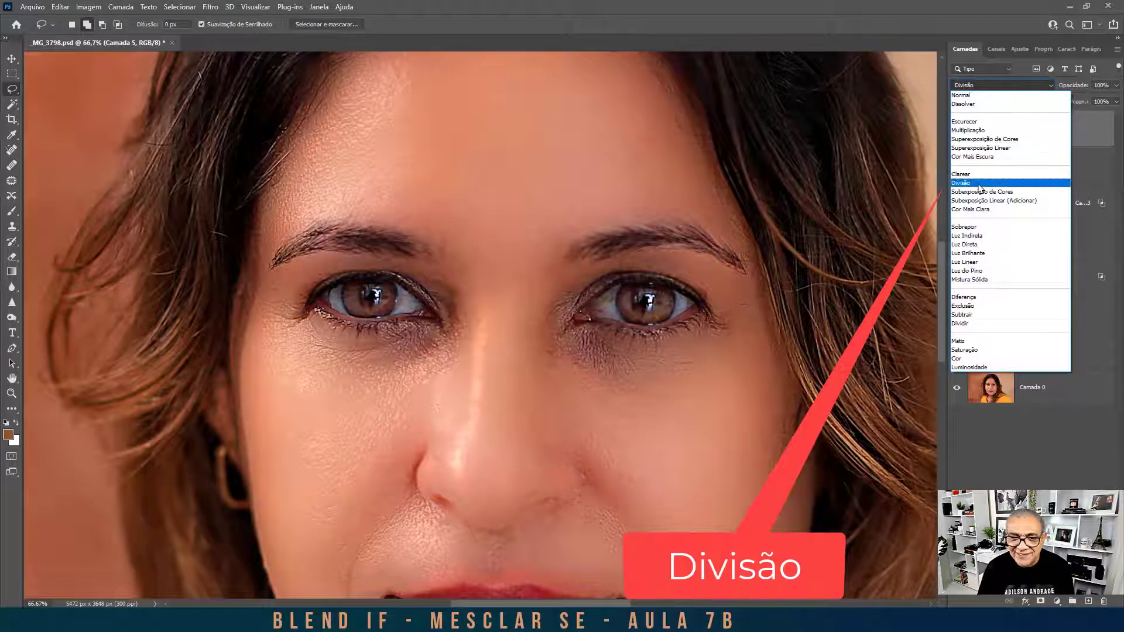
pyautogui.click(980, 187)
pyautogui.hotkey('ctrl', '-')
pyautogui.hotkey('ctrl', '-')
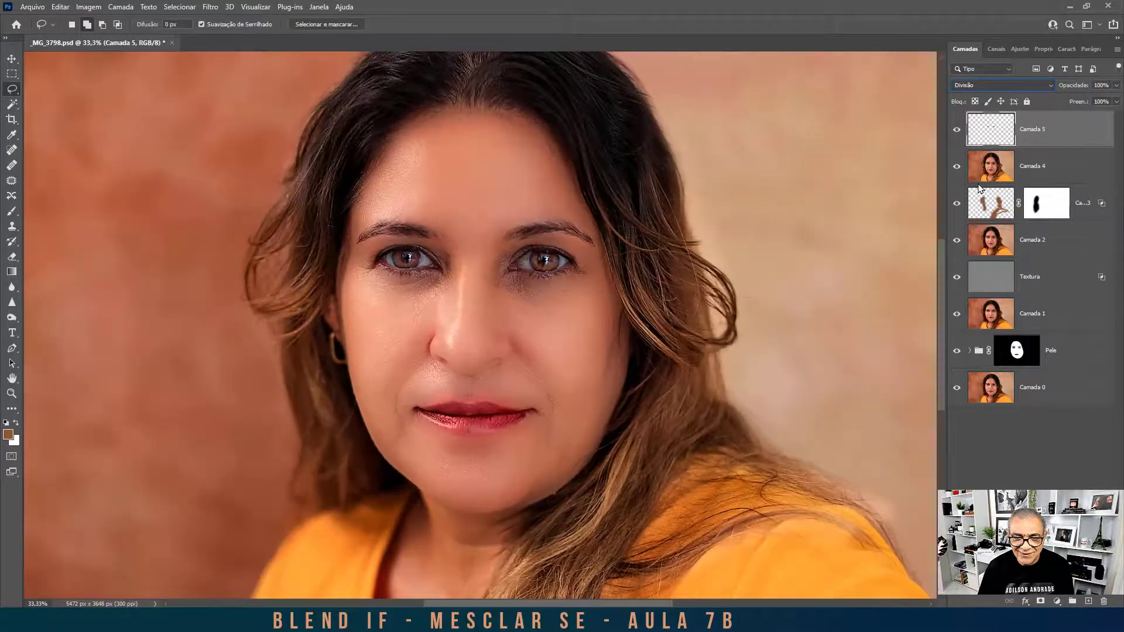
pyautogui.click(957, 131)
pyautogui.click(956, 130)
pyautogui.click(957, 131)
pyautogui.click(956, 131)
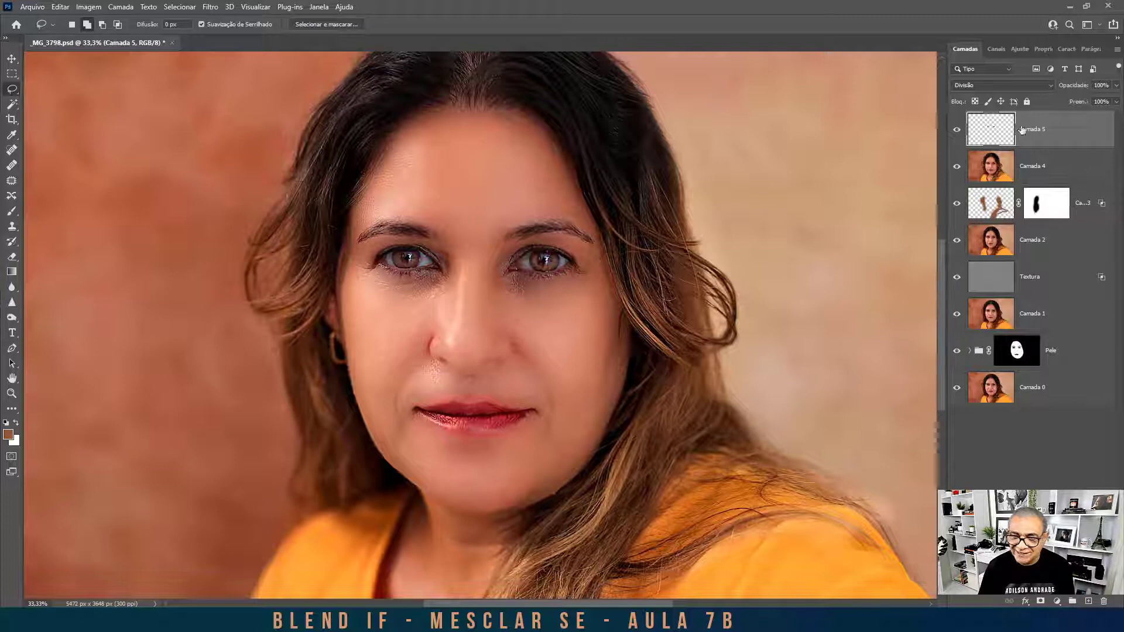
# Split the iris layer's underlying-layer shadow slider in Mesclar Se to 9/50 and compare the eyes with the layer hidden and shown.
pyautogui.doubleClick(1092, 132)
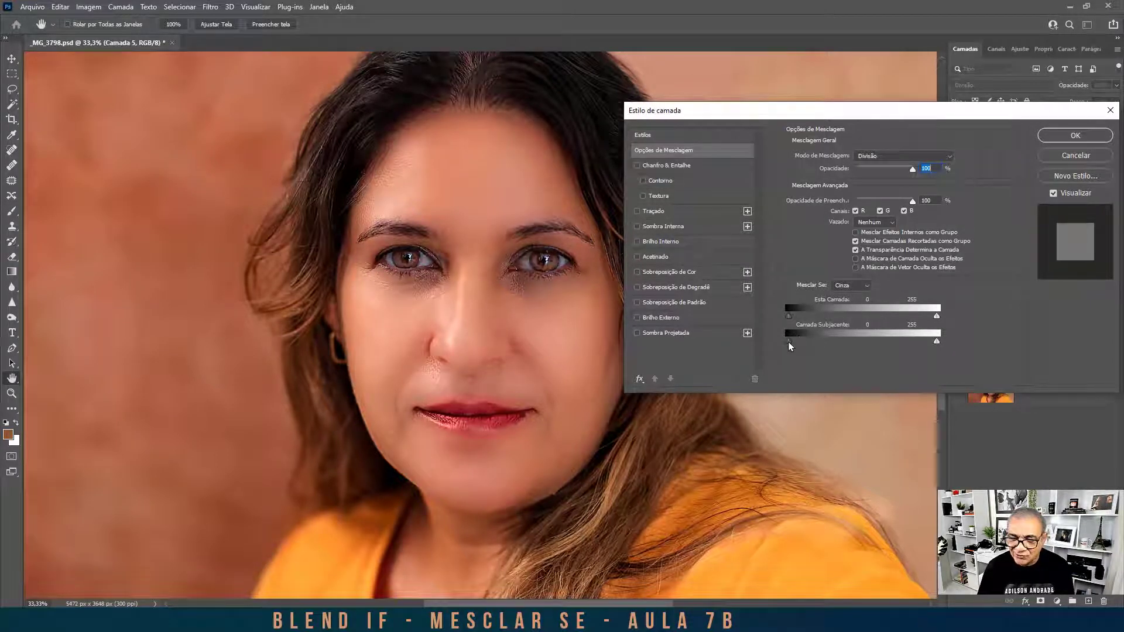
pyautogui.moveTo(788, 343); pyautogui.dragTo(808, 342)
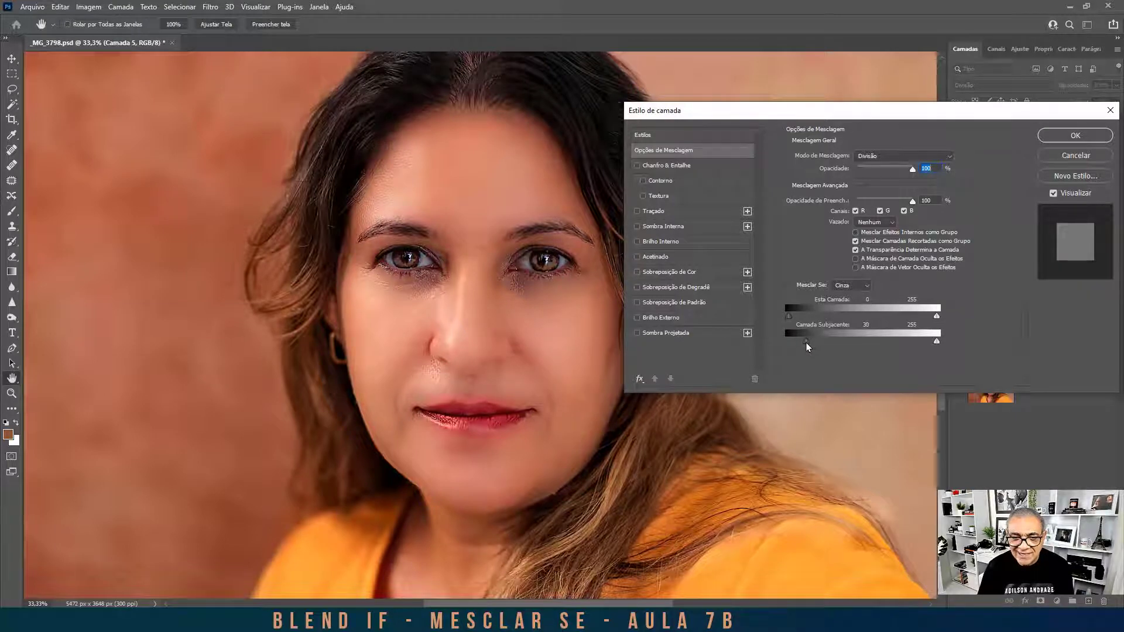
pyautogui.press('alt')
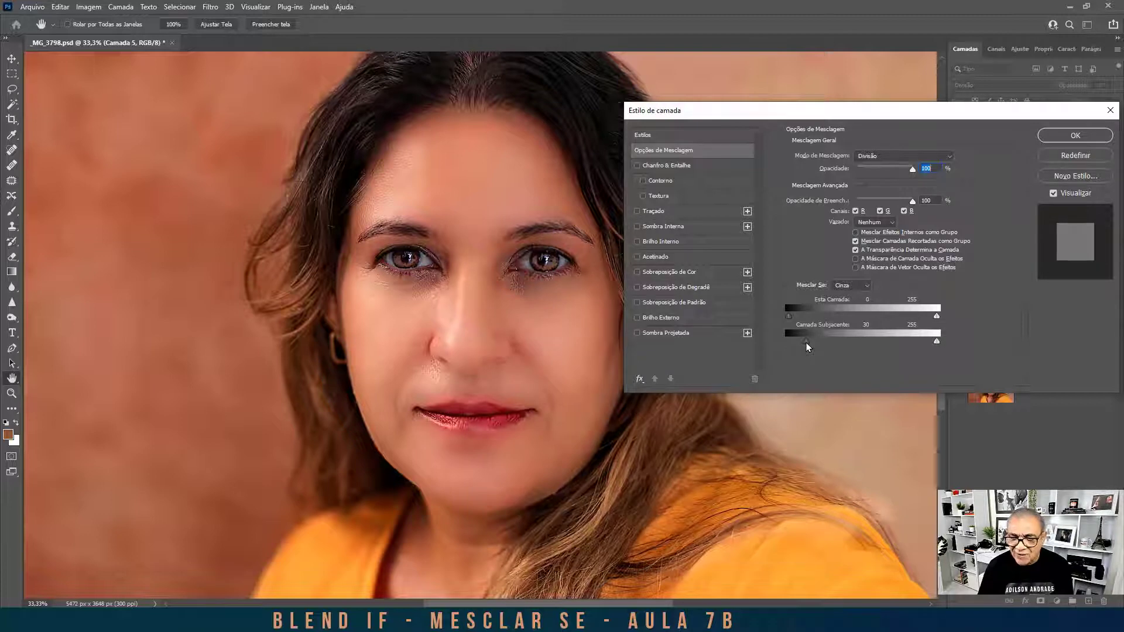
pyautogui.moveTo(806, 342); pyautogui.dragTo(793, 343)
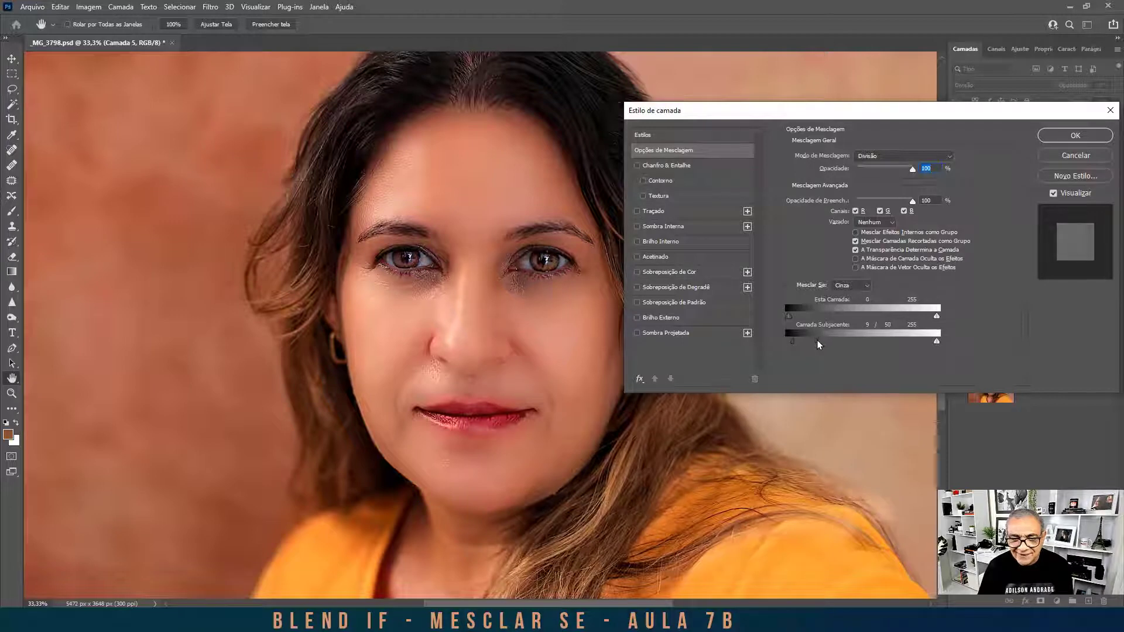
pyautogui.click(1055, 141)
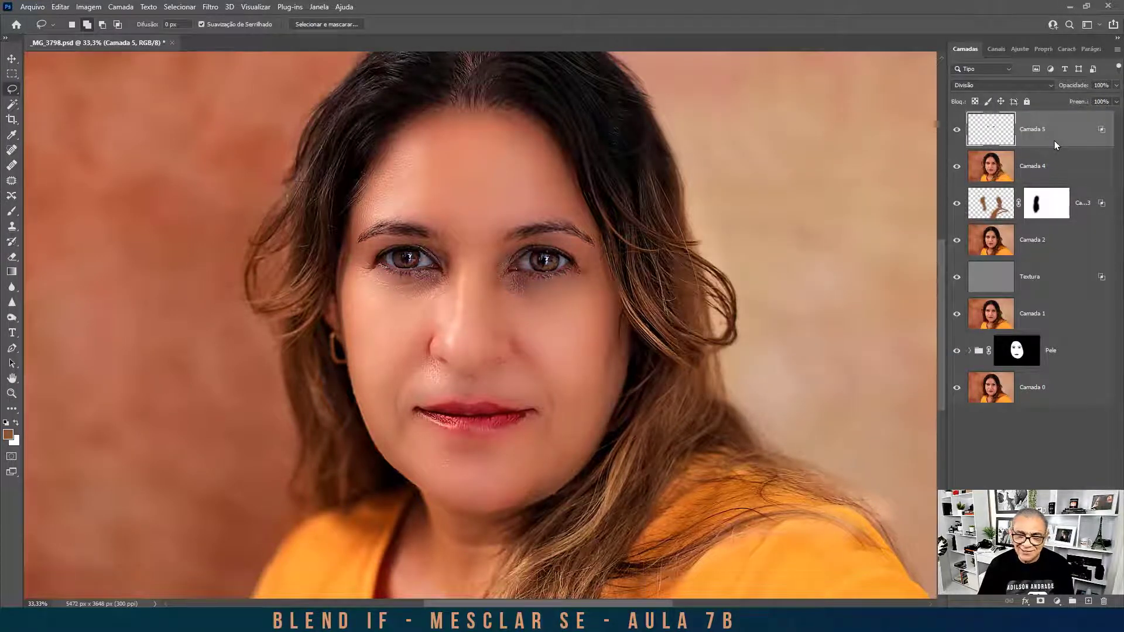
pyautogui.click(954, 134)
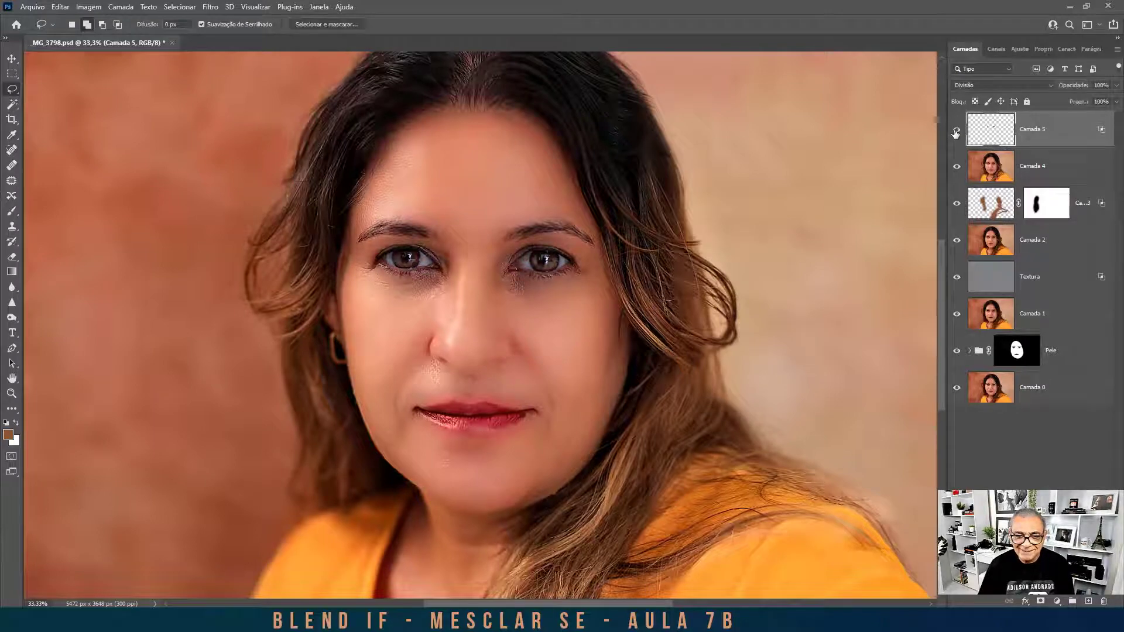
pyautogui.click(954, 134)
pyautogui.click(955, 134)
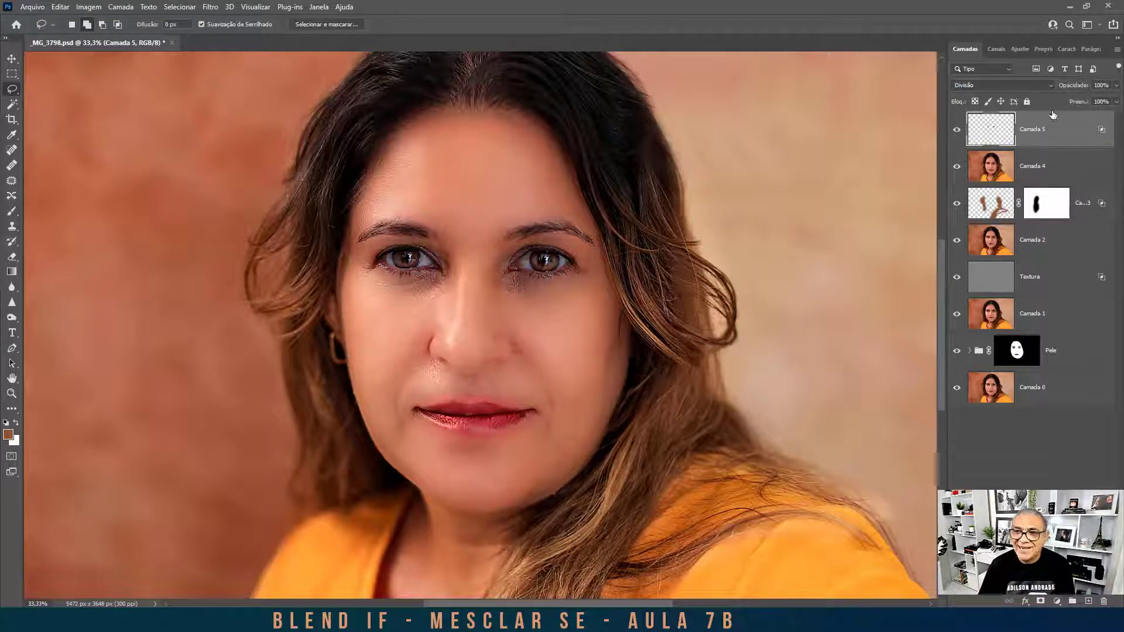
# Lower the iris layer's opacity to 60% and stamp all visible layers into a new top layer.
pyautogui.moveTo(1081, 87); pyautogui.dragTo(1056, 88)
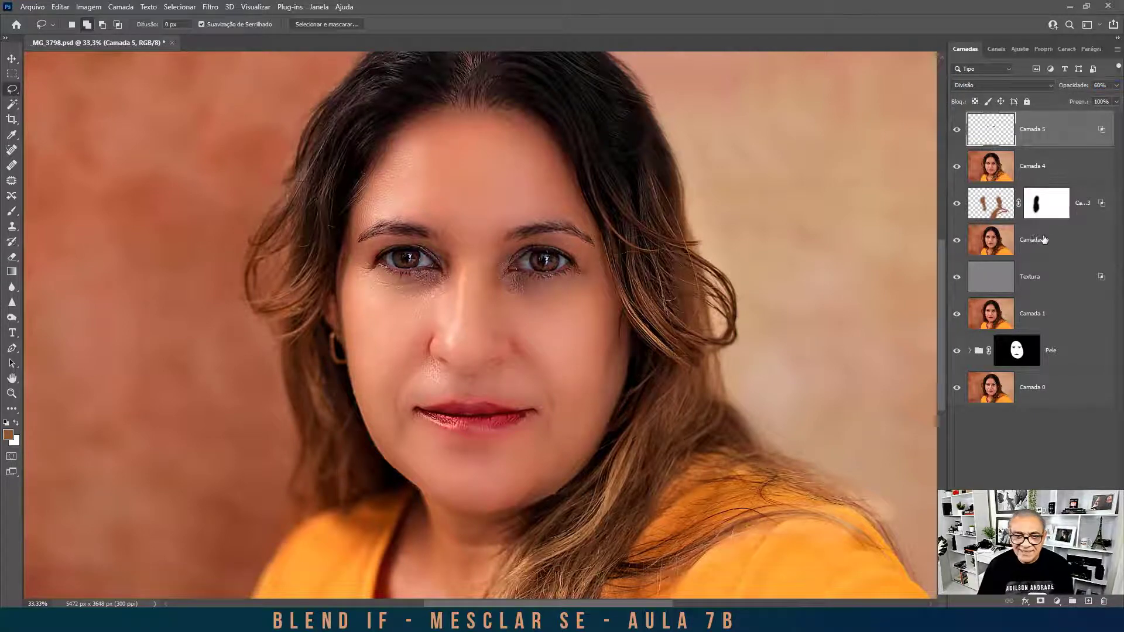
pyautogui.click(957, 133)
pyautogui.click(958, 134)
pyautogui.click(958, 134)
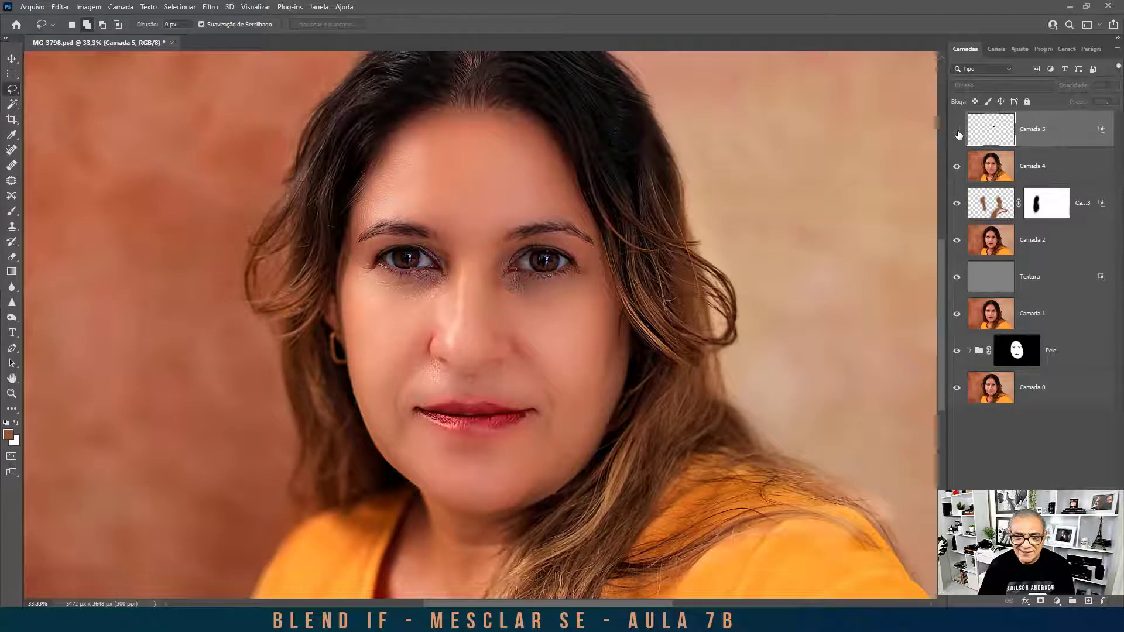
pyautogui.click(958, 134)
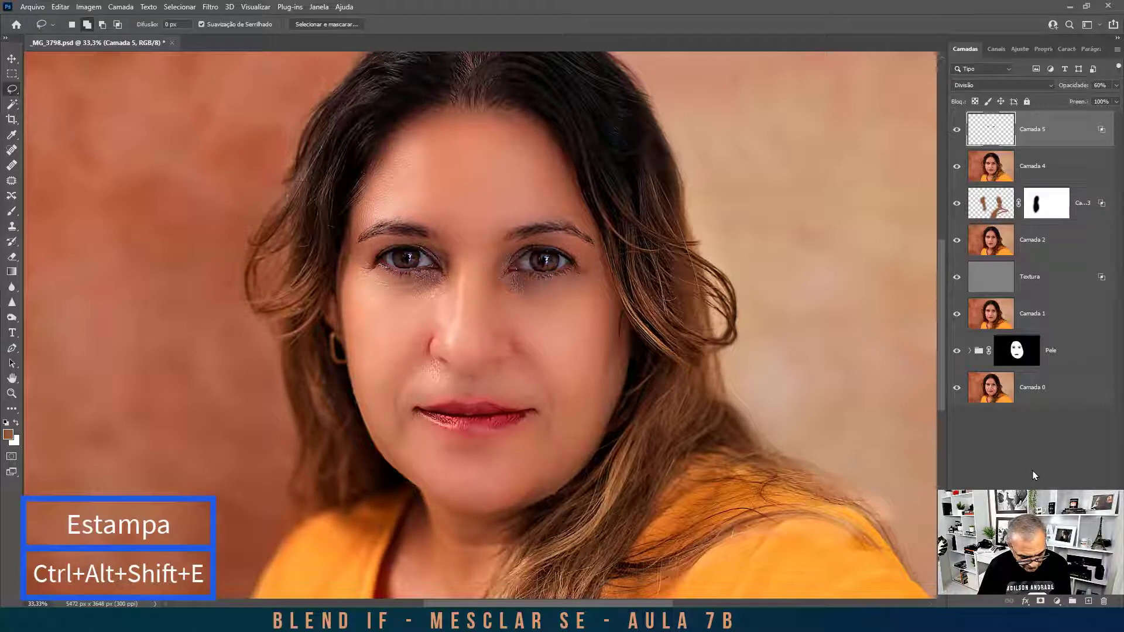
pyautogui.hotkey('ctrl', 'alt', 'shift', 'e')
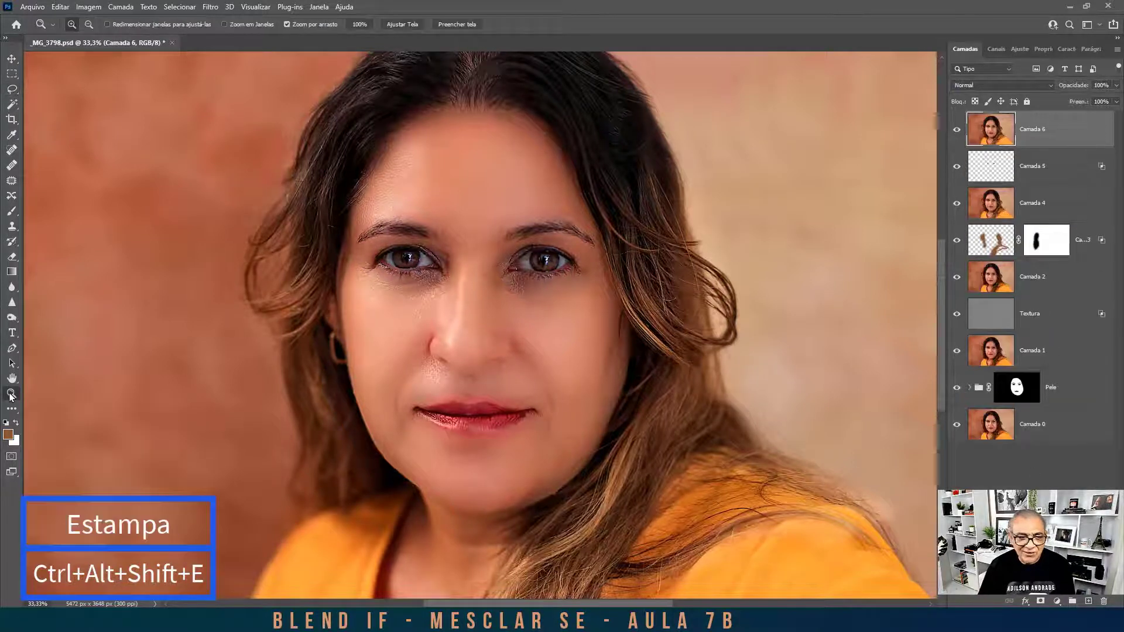
# Select the whites of both eyes with the Lasso tool in add-to-selection mode and duplicate them onto a new layer.
pyautogui.click(11, 394)
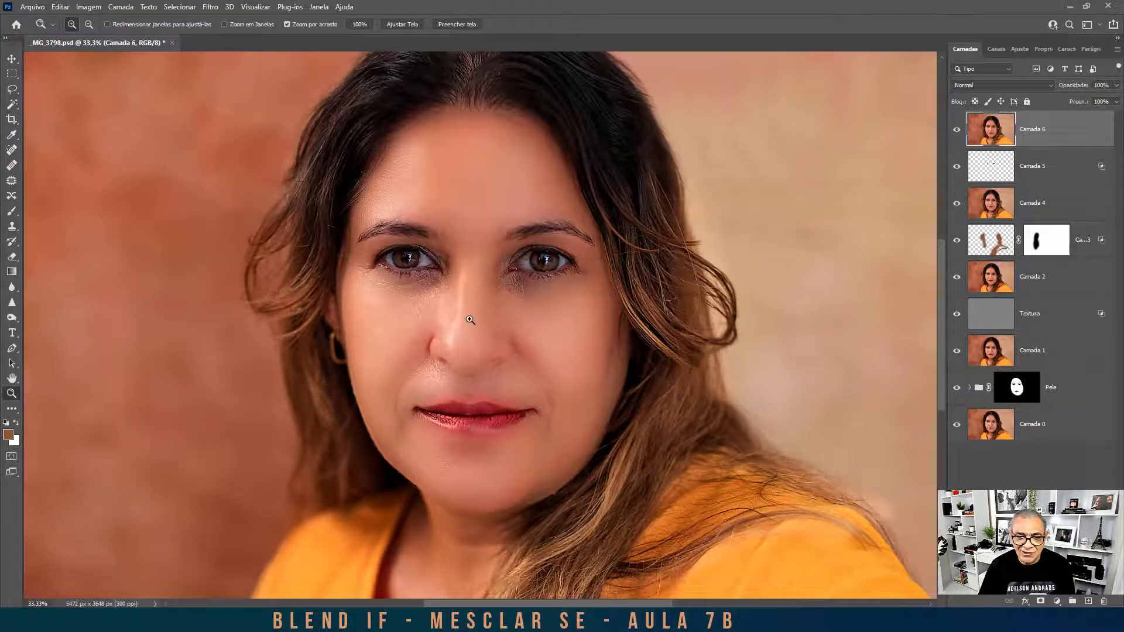
pyautogui.click(466, 258)
pyautogui.click(470, 193)
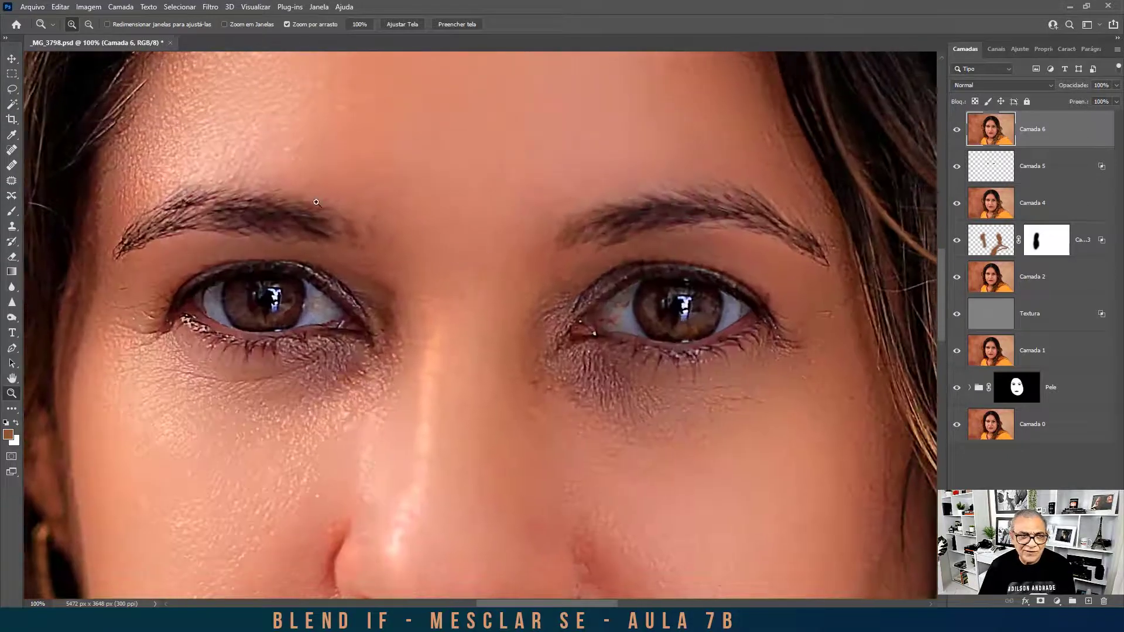
pyautogui.click(13, 91)
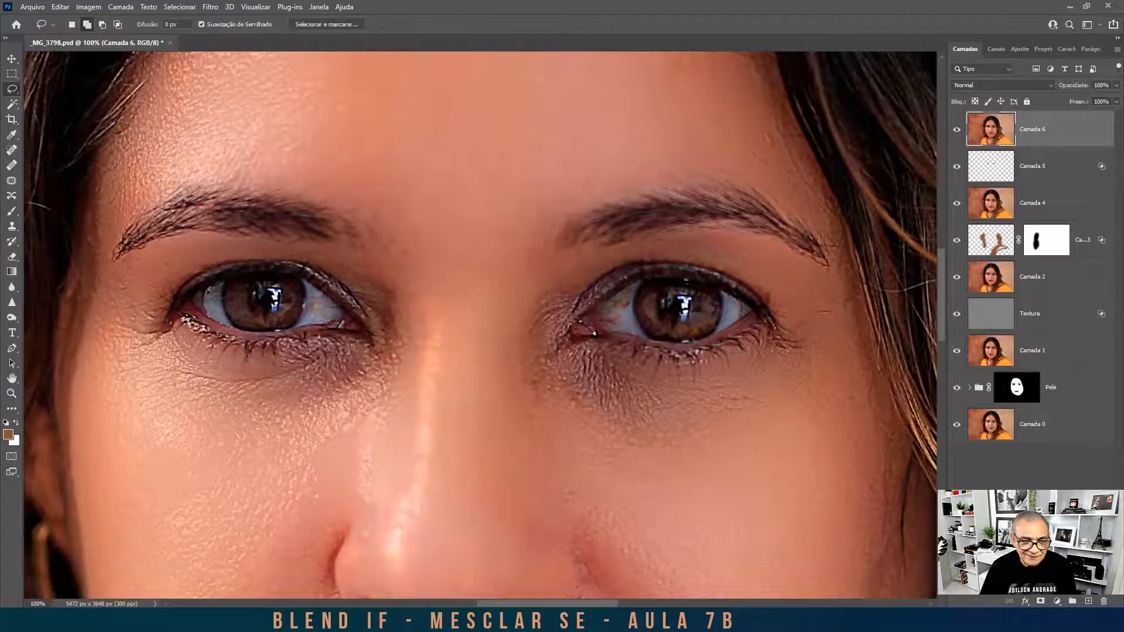
pyautogui.moveTo(293, 329)
pyautogui.mouseDown()
pyautogui.moveTo(342, 313)
pyautogui.moveTo(296, 327)
pyautogui.mouseUp()
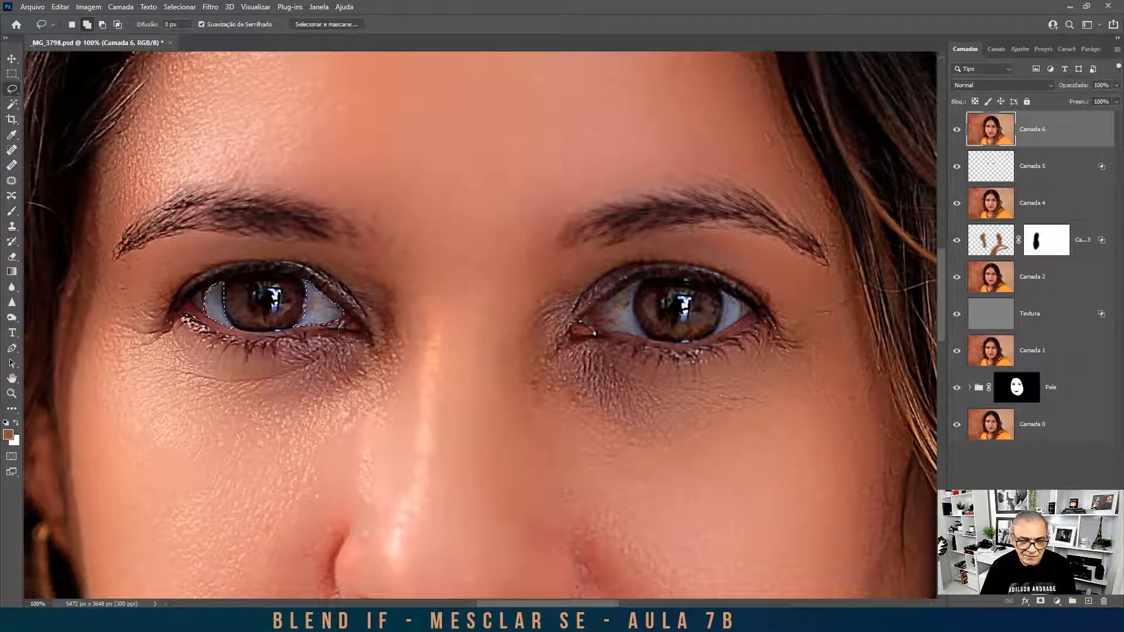
pyautogui.moveTo(608, 335)
pyautogui.mouseDown()
pyautogui.moveTo(588, 316)
pyautogui.moveTo(647, 340)
pyautogui.moveTo(594, 334)
pyautogui.mouseUp()
pyautogui.moveTo(722, 291)
pyautogui.mouseDown()
pyautogui.moveTo(755, 309)
pyautogui.moveTo(720, 327)
pyautogui.mouseUp()
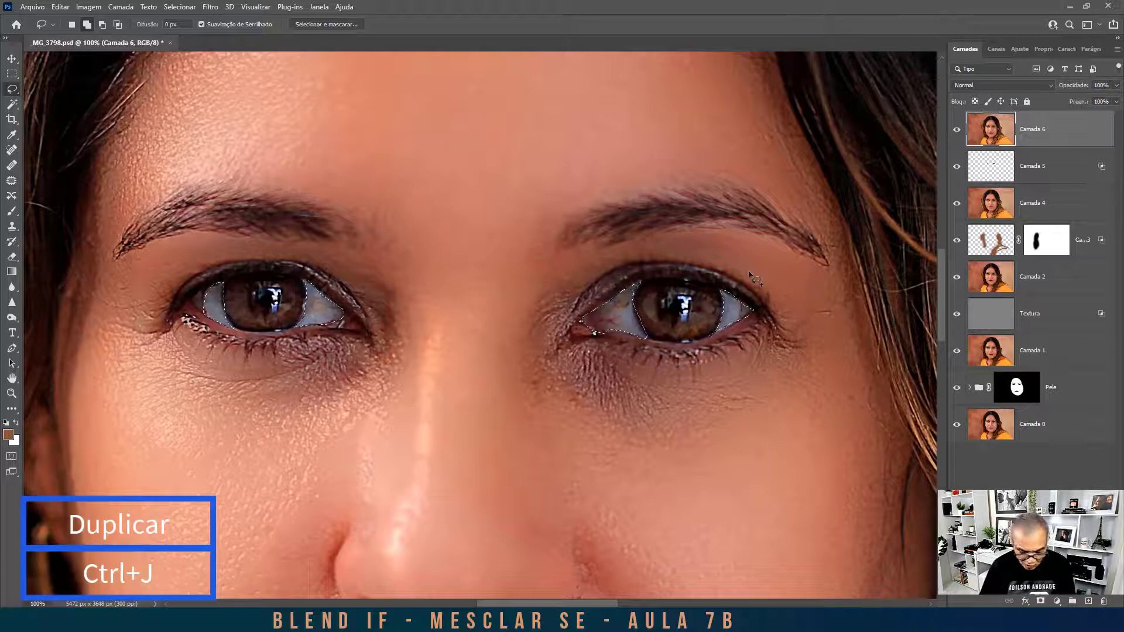
pyautogui.hotkey('ctrl', 'j')
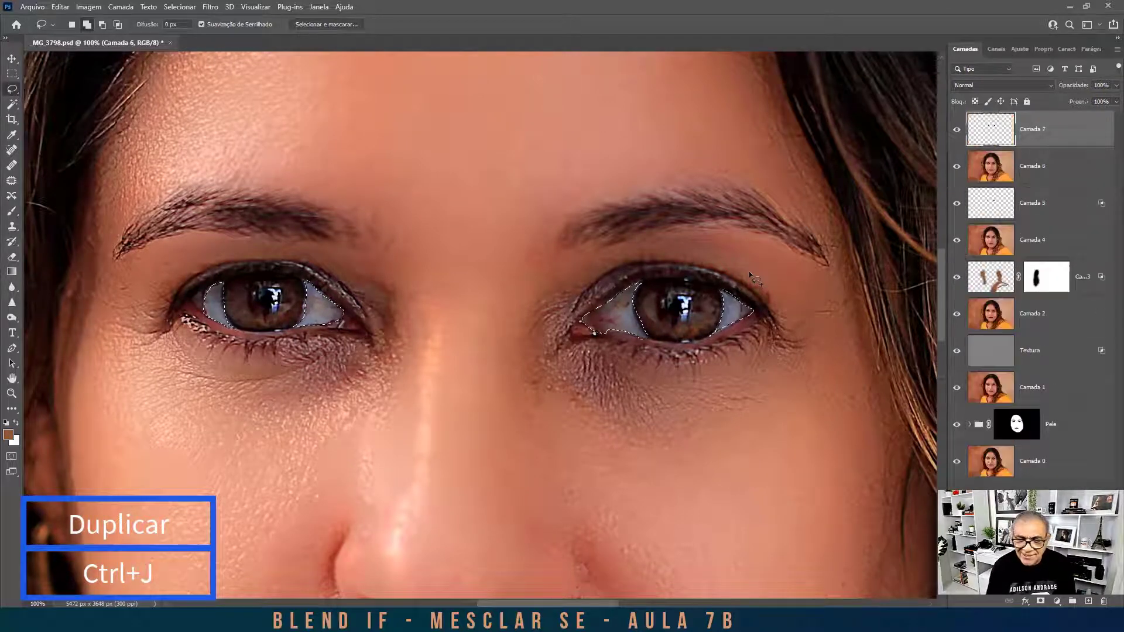
# Set the eye-whites layer's blend mode to Divisão.
pyautogui.click(1050, 86)
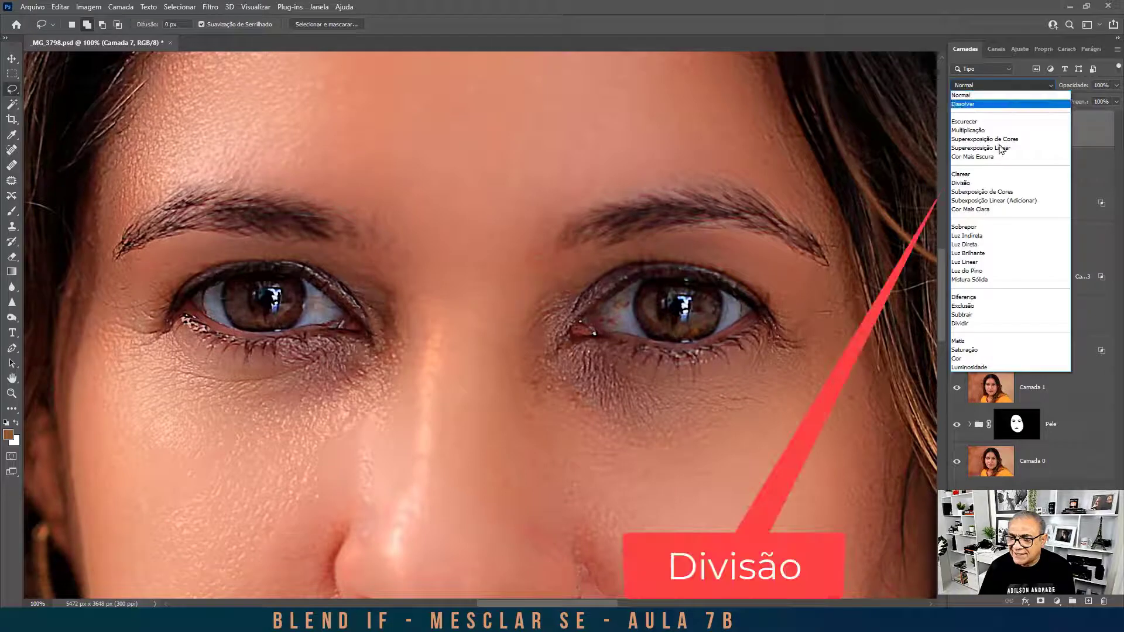
pyautogui.click(988, 183)
pyautogui.hotkey('ctrl', '-')
pyautogui.hotkey('ctrl', '-')
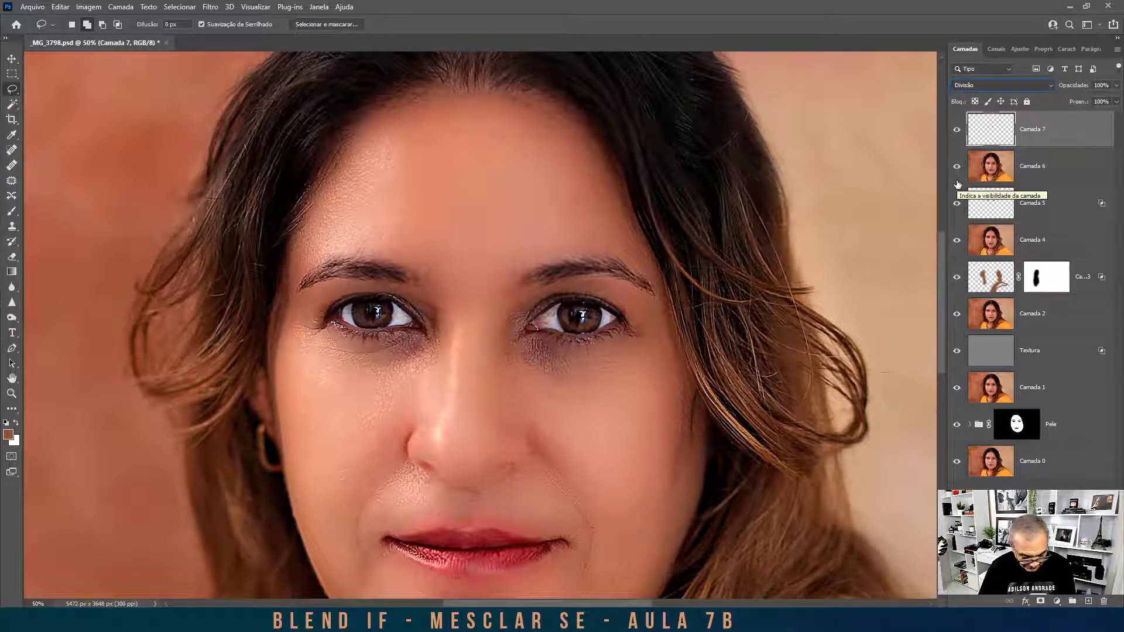
# Split the eye-whites layer's underlying-layer shadow slider in Mesclar Se to about 33/164 and compare the layer hidden and shown.
pyautogui.doubleClick(1089, 132)
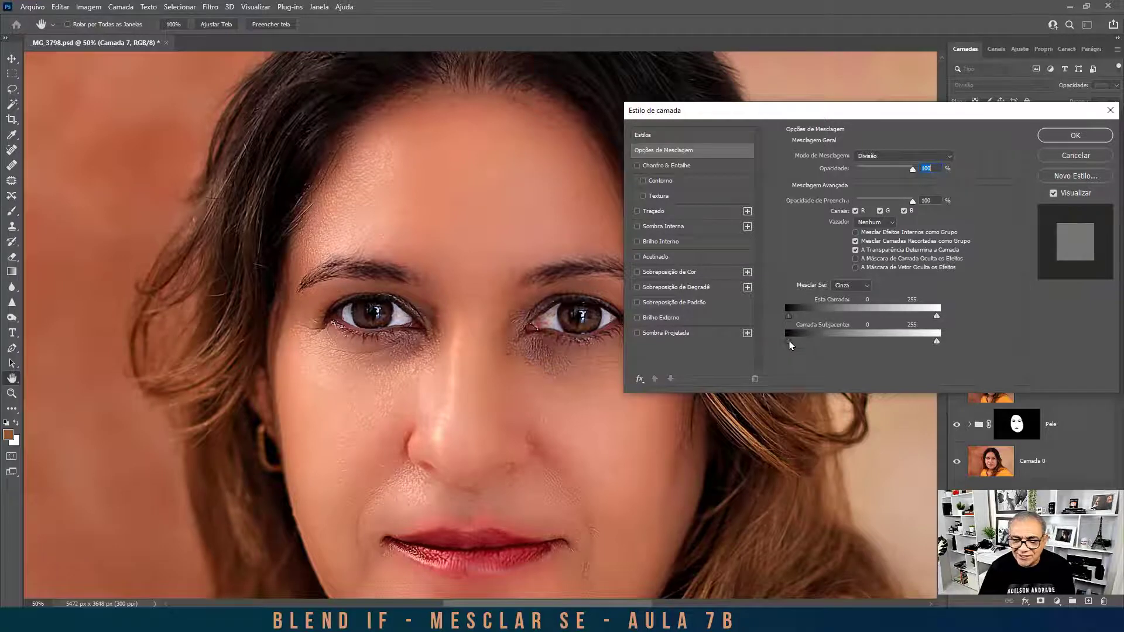
pyautogui.moveTo(789, 341); pyautogui.dragTo(789, 342)
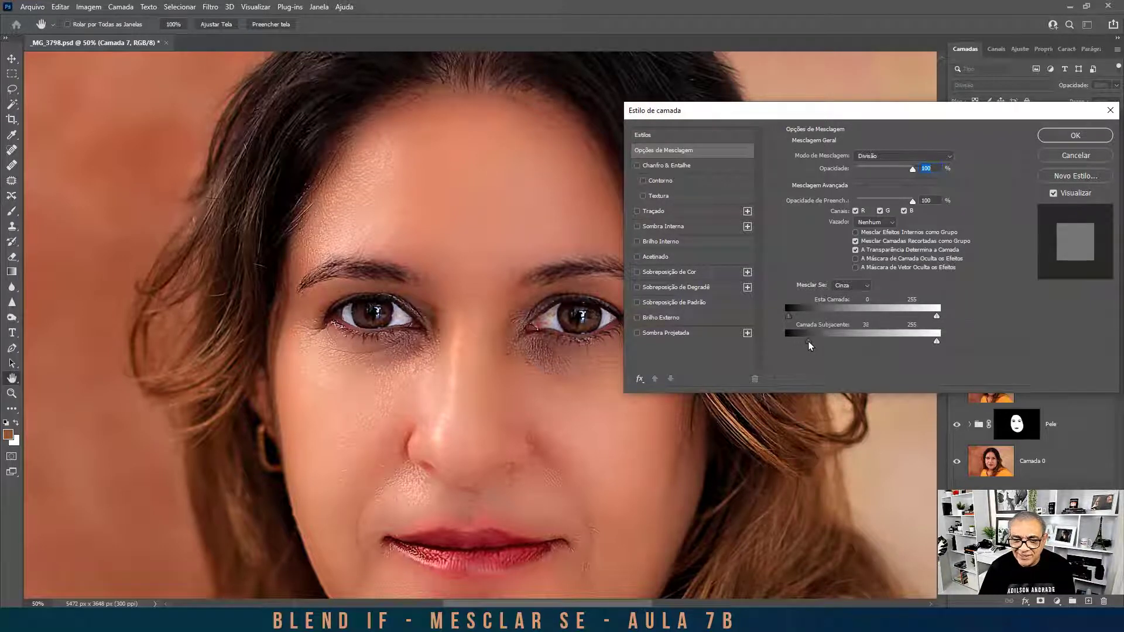
pyautogui.moveTo(814, 342); pyautogui.dragTo(820, 340)
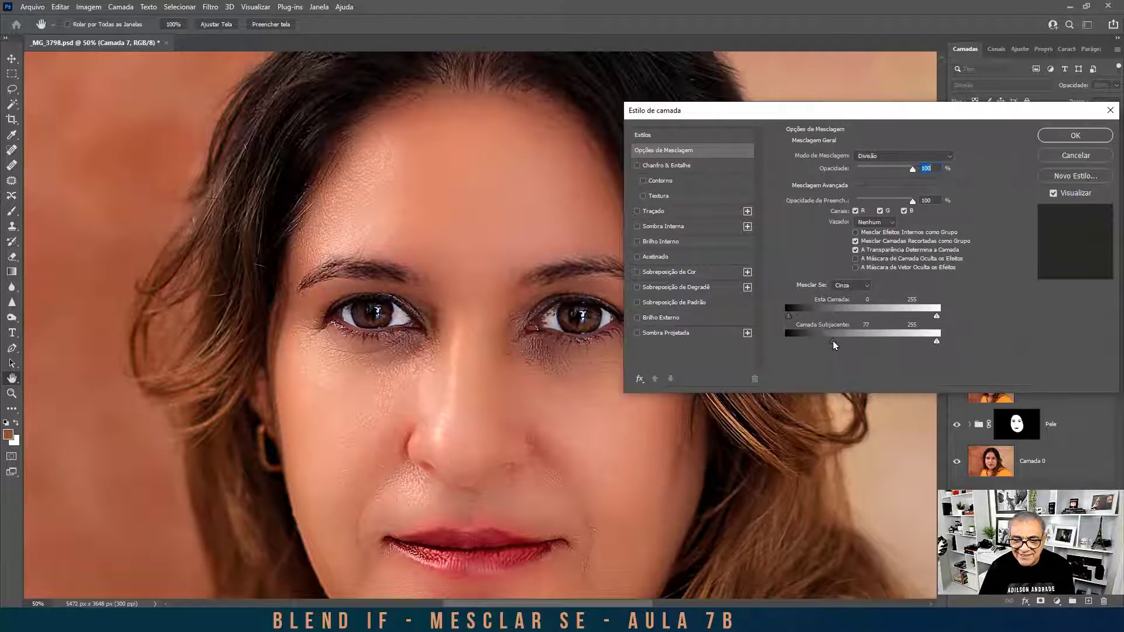
pyautogui.press('alt')
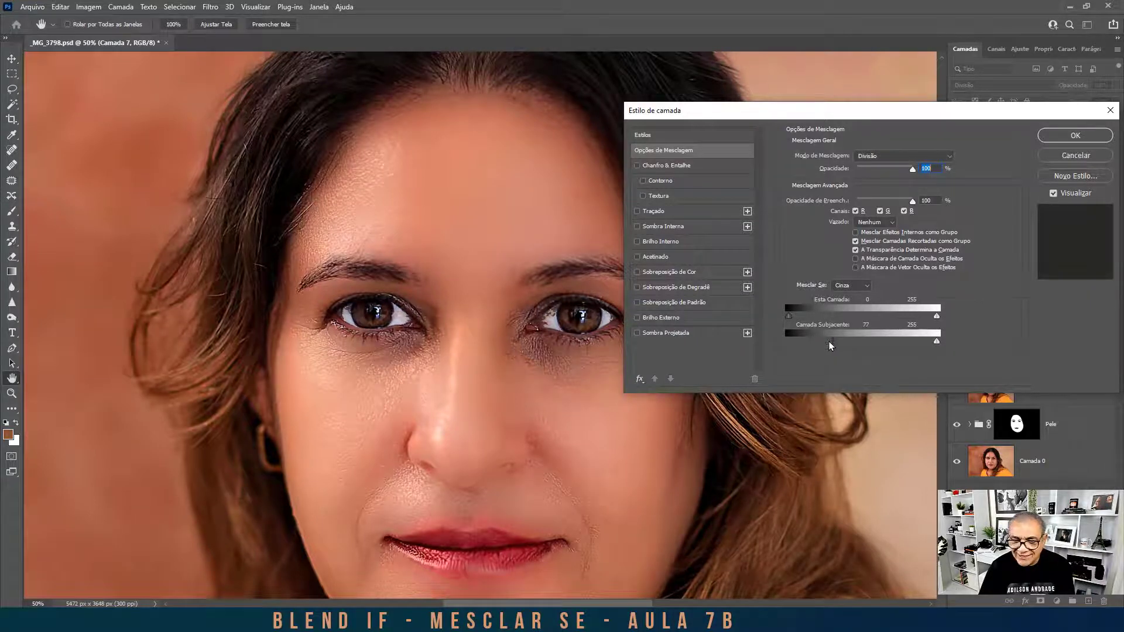
pyautogui.moveTo(828, 342); pyautogui.dragTo(884, 340)
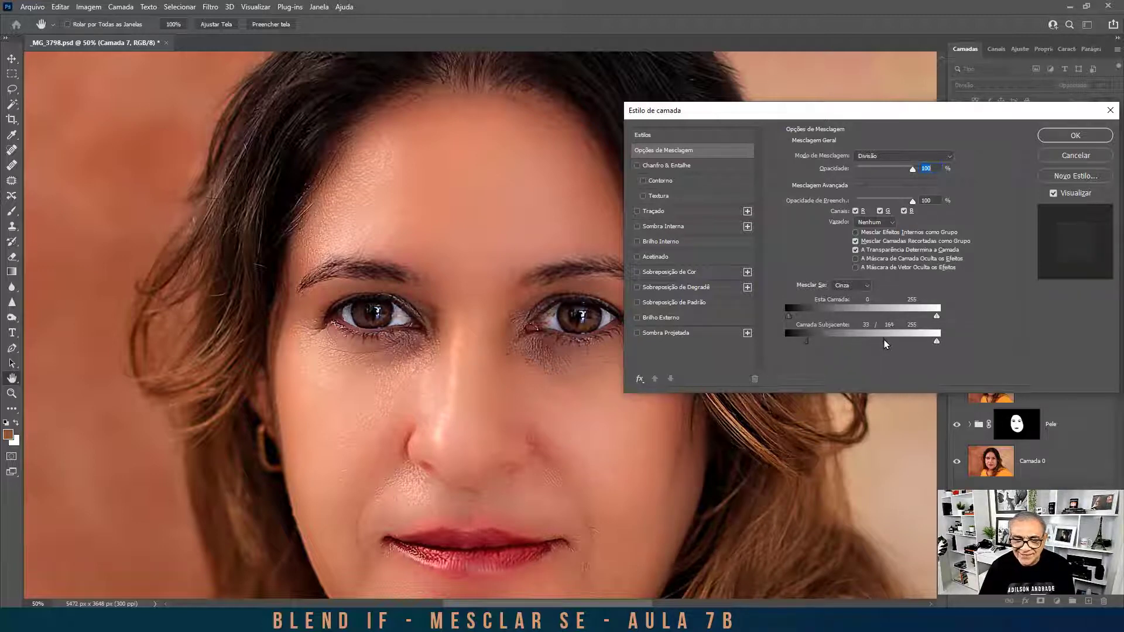
pyautogui.click(1070, 138)
pyautogui.click(960, 136)
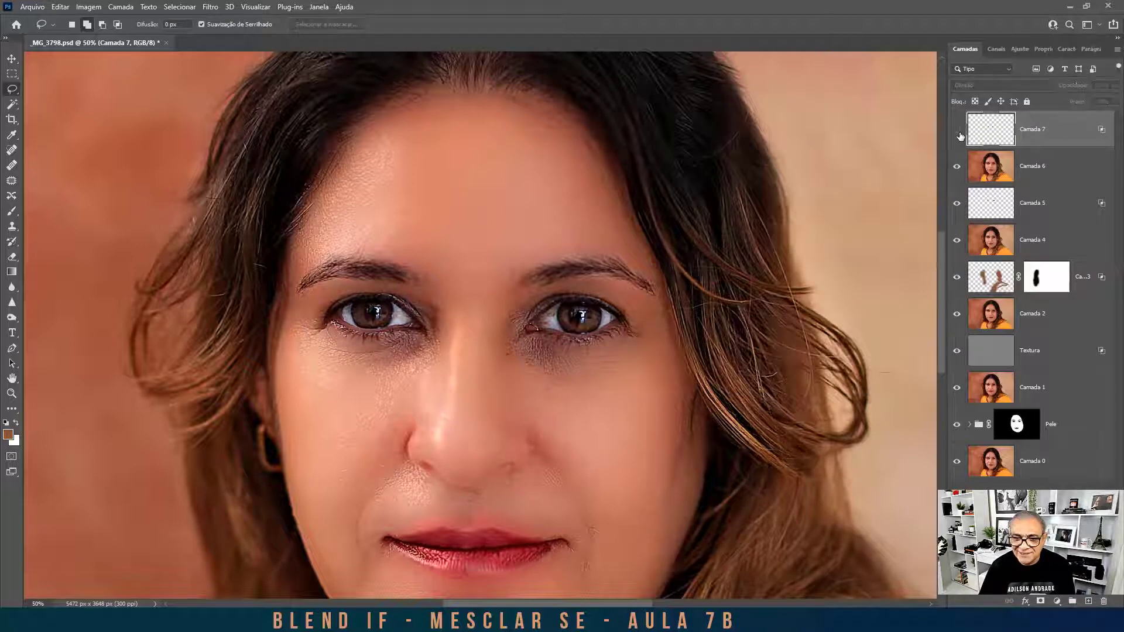
pyautogui.click(959, 136)
pyautogui.click(960, 136)
pyautogui.click(960, 136)
pyautogui.click(960, 137)
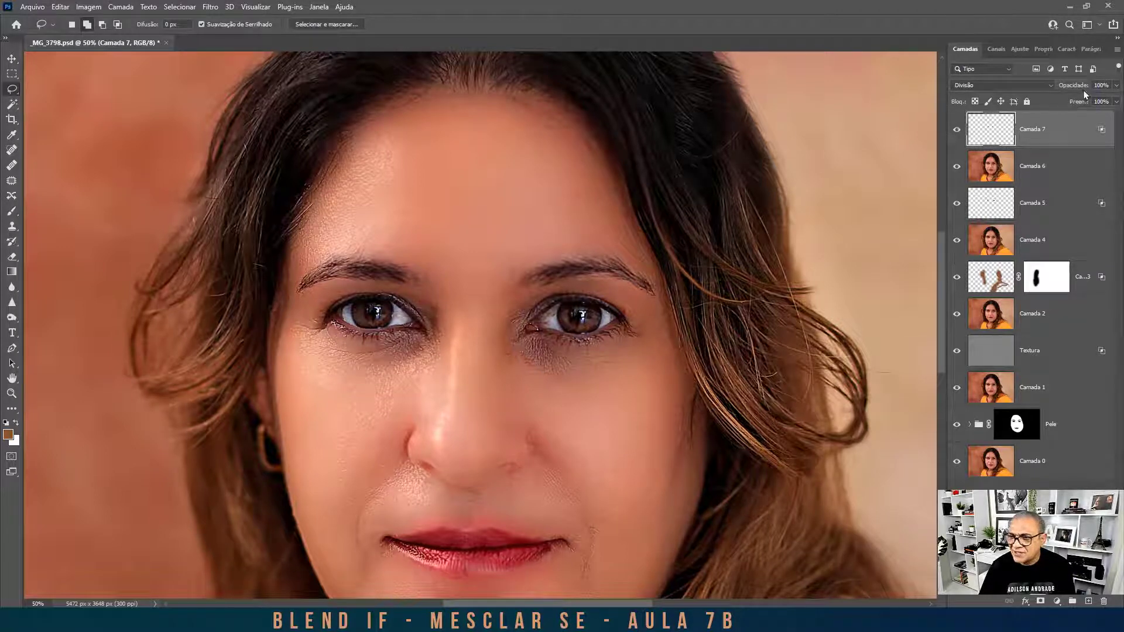
# Lower the eye-whites layer's opacity to 40% and compare the portrait with the layer hidden and shown.
pyautogui.moveTo(1083, 90); pyautogui.dragTo(1050, 86)
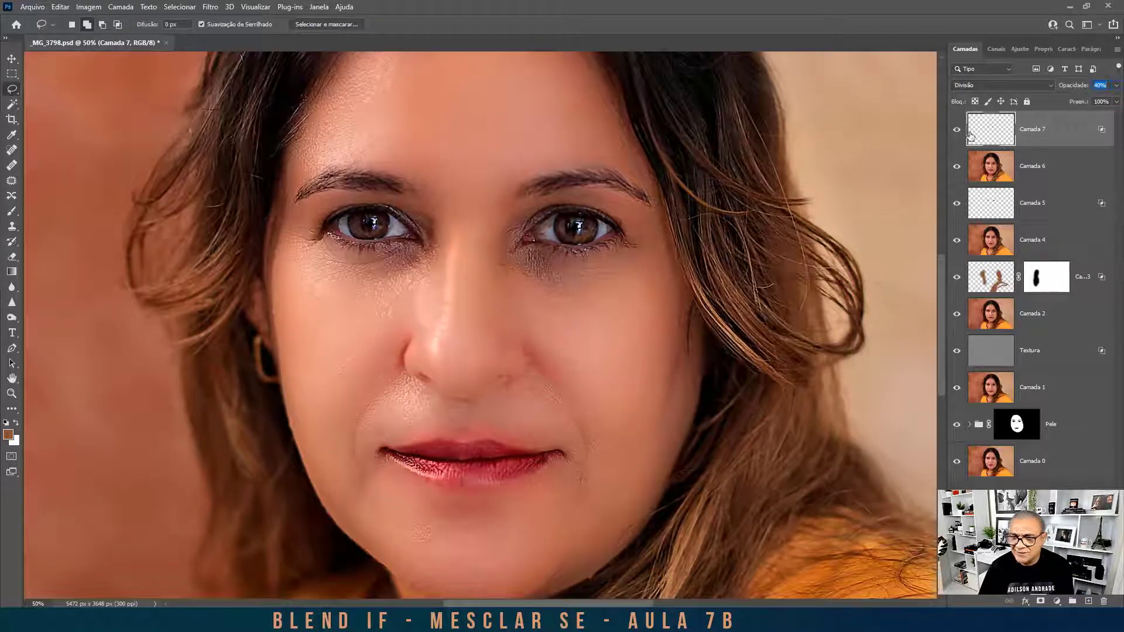
pyautogui.click(957, 130)
pyautogui.click(957, 130)
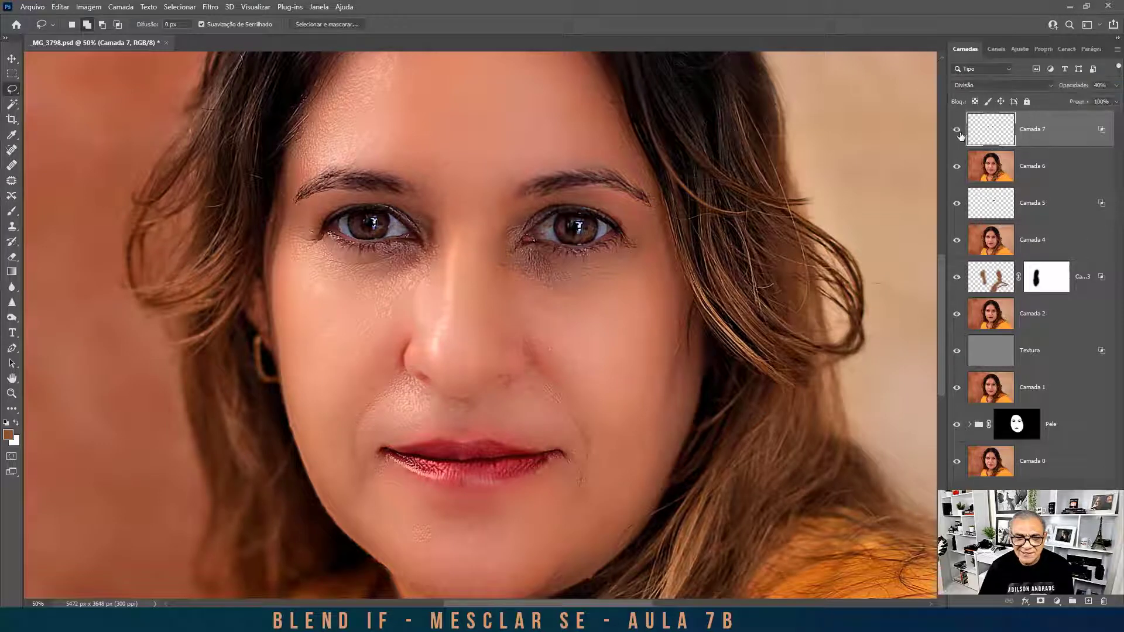
pyautogui.click(958, 130)
pyautogui.click(957, 130)
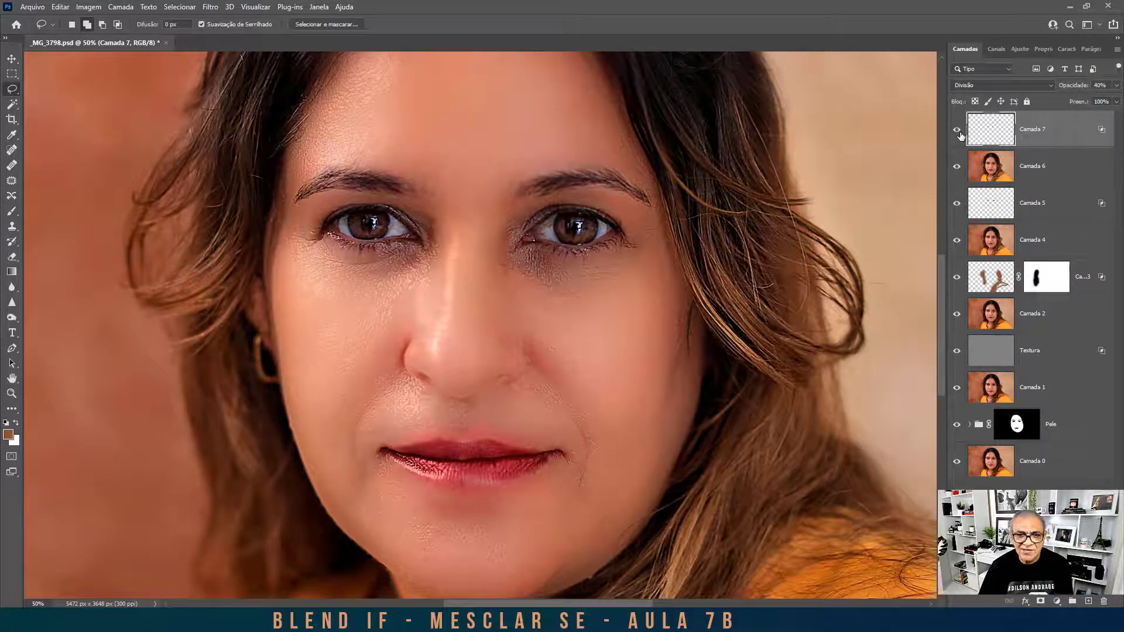
pyautogui.hotkey('ctrl', '-')
pyautogui.hotkey('ctrl', '-')
pyautogui.hotkey('ctrl', '+')
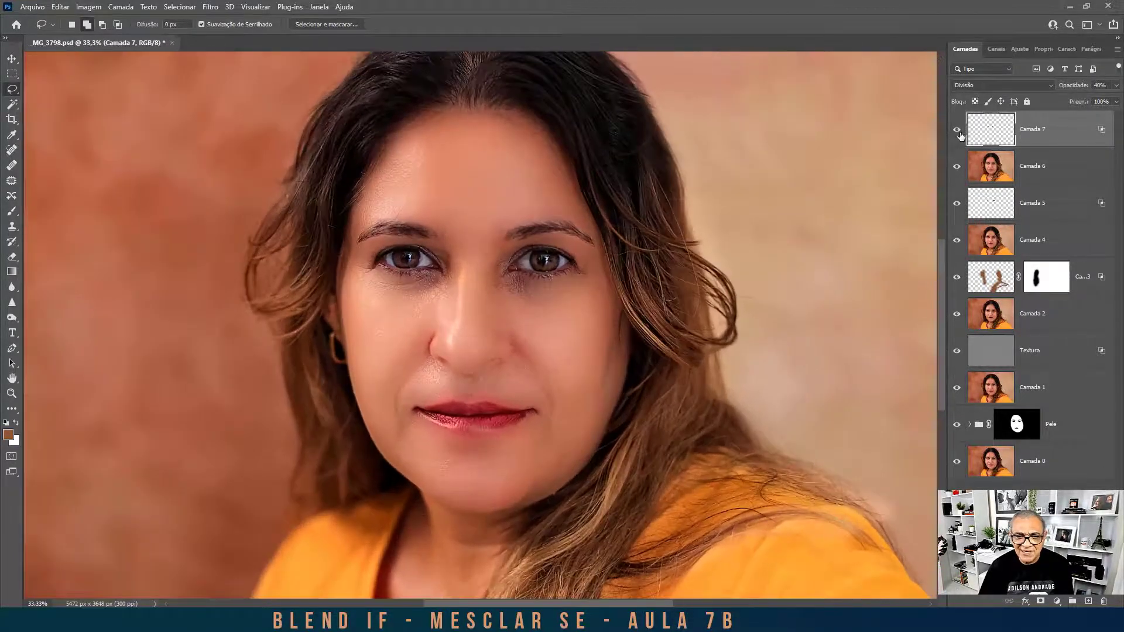
# Stamp all visible layers, including the lightened eye whites, into a new top layer.
pyautogui.hotkey('ctrl', '+')
pyautogui.hotkey('ctrl', '+')
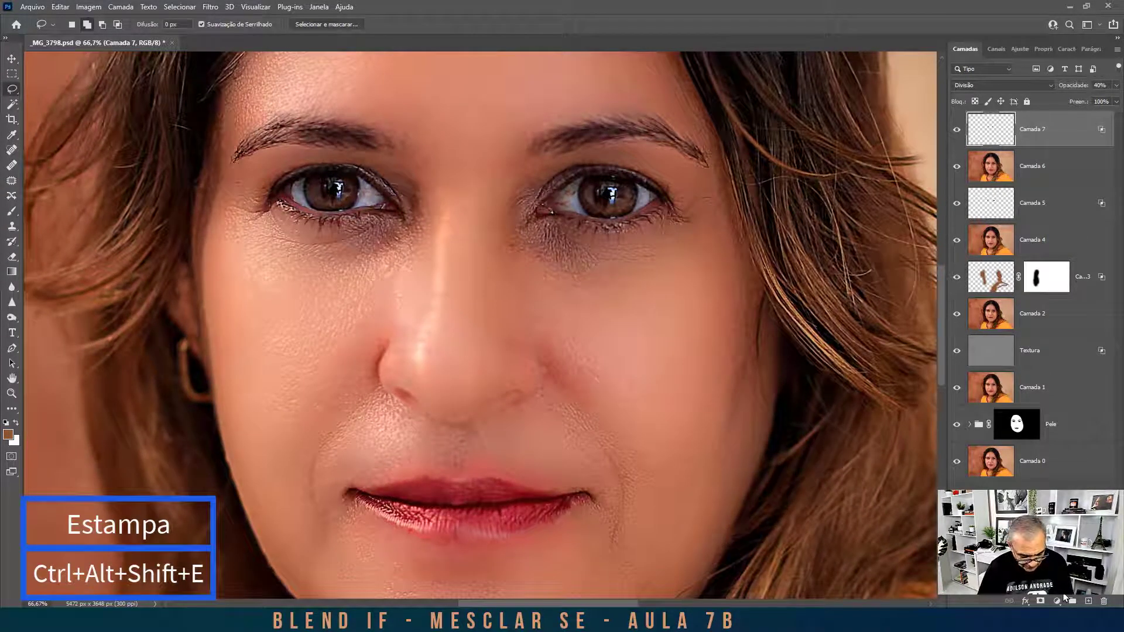
pyautogui.hotkey('ctrl', 'alt', 'shift', 'e')
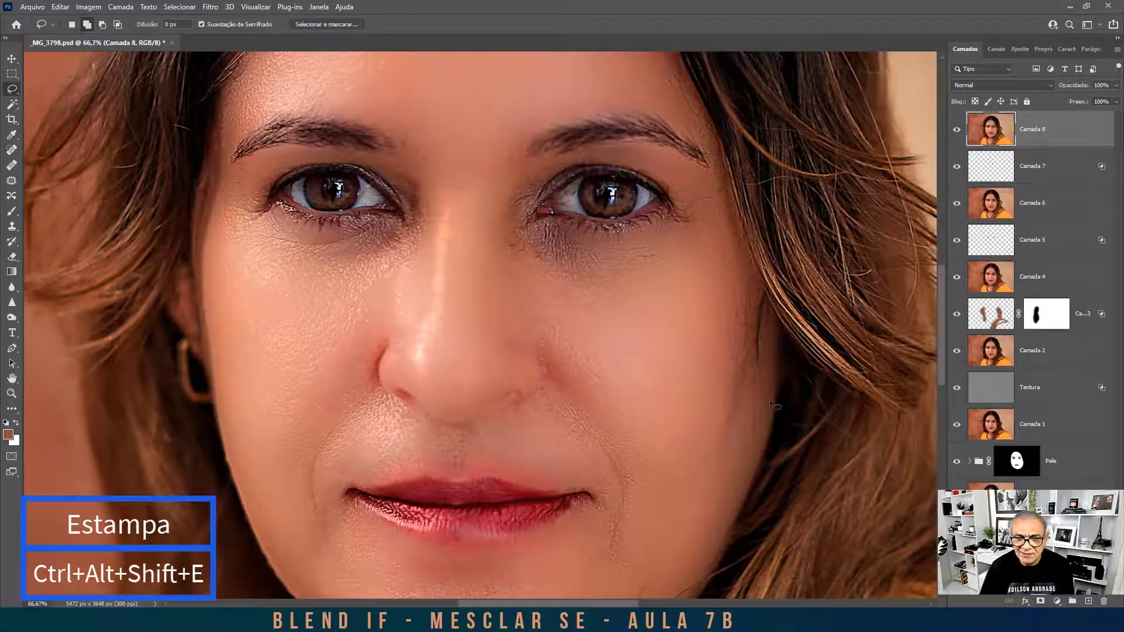
# Create a new empty top layer and brush a skin tone sampled from the cheek over the dark areas beneath both eyes.
pyautogui.click(1088, 602)
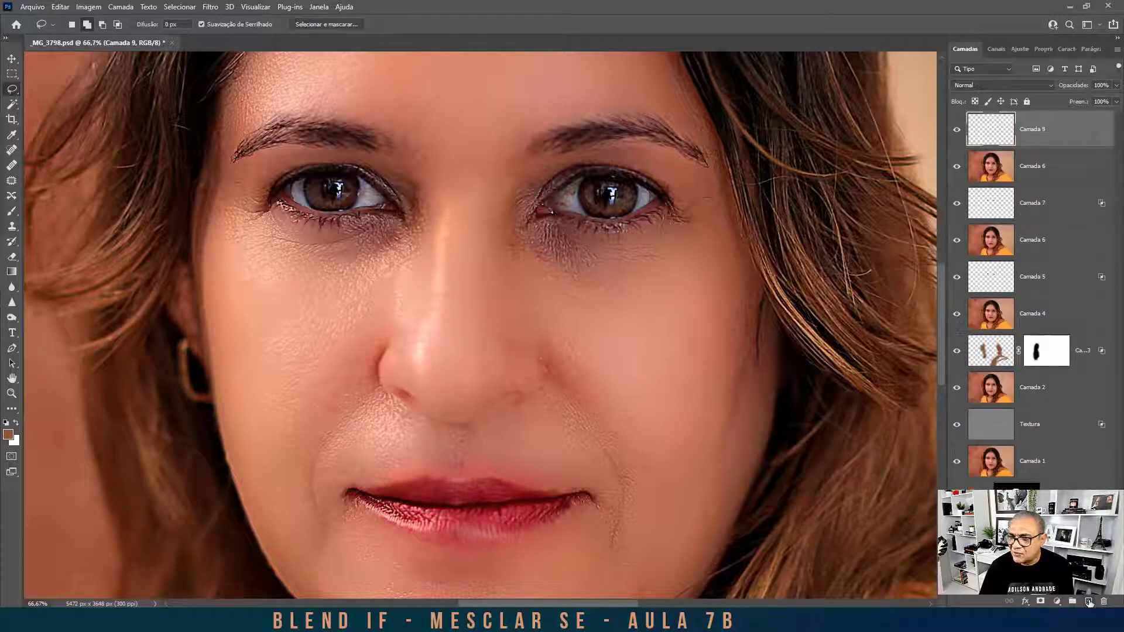
pyautogui.click(11, 212)
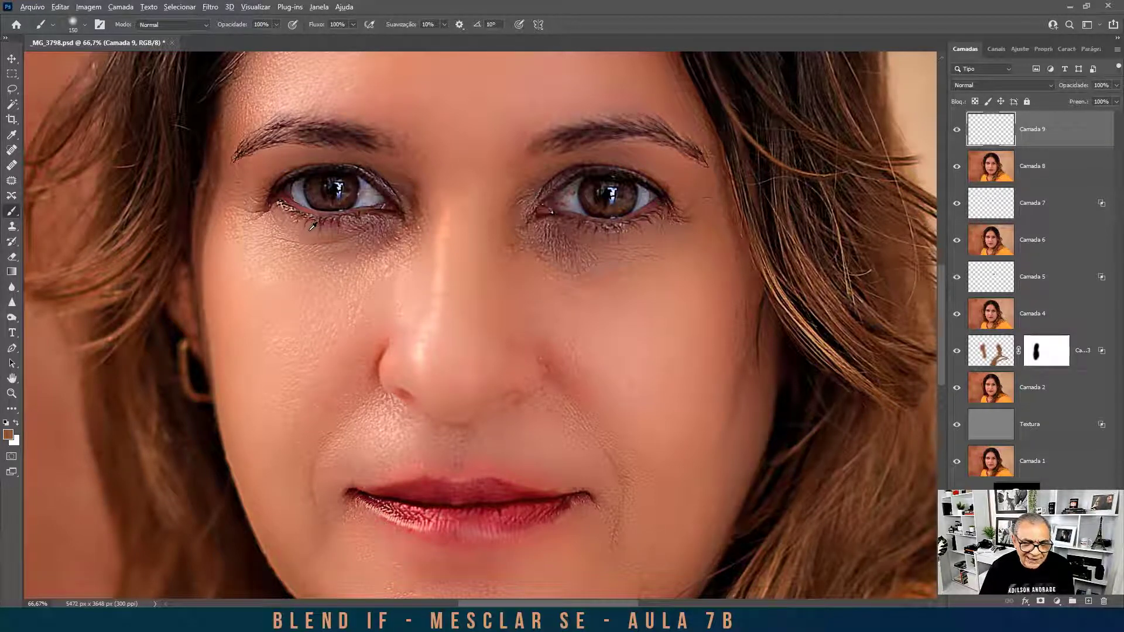
pyautogui.keyDown('alt'); pyautogui.click(321, 264); pyautogui.keyUp('alt')
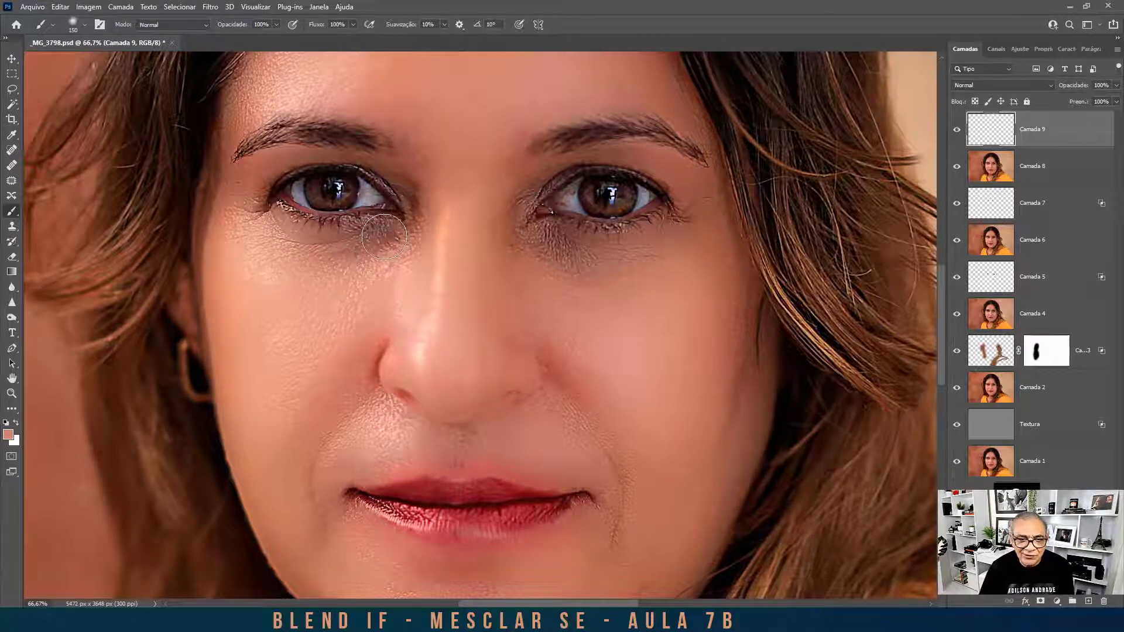
pyautogui.moveTo(384, 236)
pyautogui.mouseDown()
pyautogui.moveTo(275, 231)
pyautogui.moveTo(404, 245)
pyautogui.mouseUp()
pyautogui.moveTo(527, 217)
pyautogui.mouseDown()
pyautogui.moveTo(580, 250)
pyautogui.moveTo(688, 219)
pyautogui.mouseUp()
# Reduce the brush size to 70 and extend the sampled skin tone close around the eyelids and inner corners of both eyes.
pyautogui.press('[')
pyautogui.press('[')
pyautogui.press('[')
pyautogui.press('[')
pyautogui.press('[')
pyautogui.moveTo(553, 183); pyautogui.dragTo(682, 181)
pyautogui.moveTo(413, 199)
pyautogui.mouseDown()
pyautogui.moveTo(248, 175)
pyautogui.moveTo(402, 187)
pyautogui.moveTo(371, 174)
pyautogui.mouseUp()
pyautogui.moveTo(552, 178); pyautogui.dragTo(586, 224)
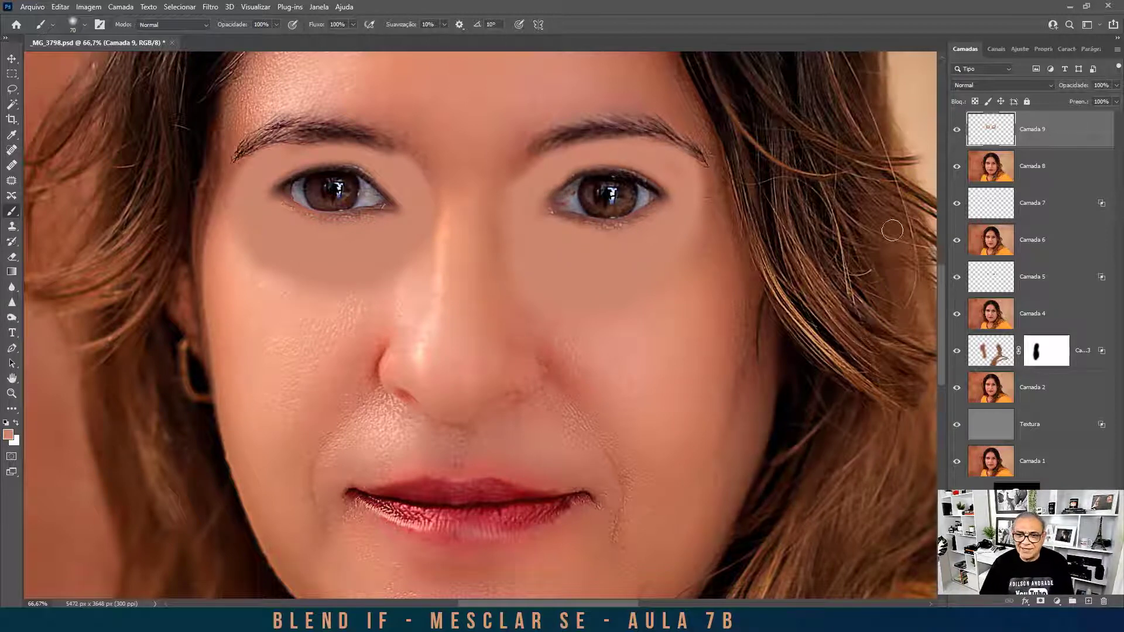
# Split the under-eye layer's underlying-layer highlight slider in Mesclar Se, keeping its upper half at 255 and moving its lower half far toward the shadows.
pyautogui.doubleClick(1093, 133)
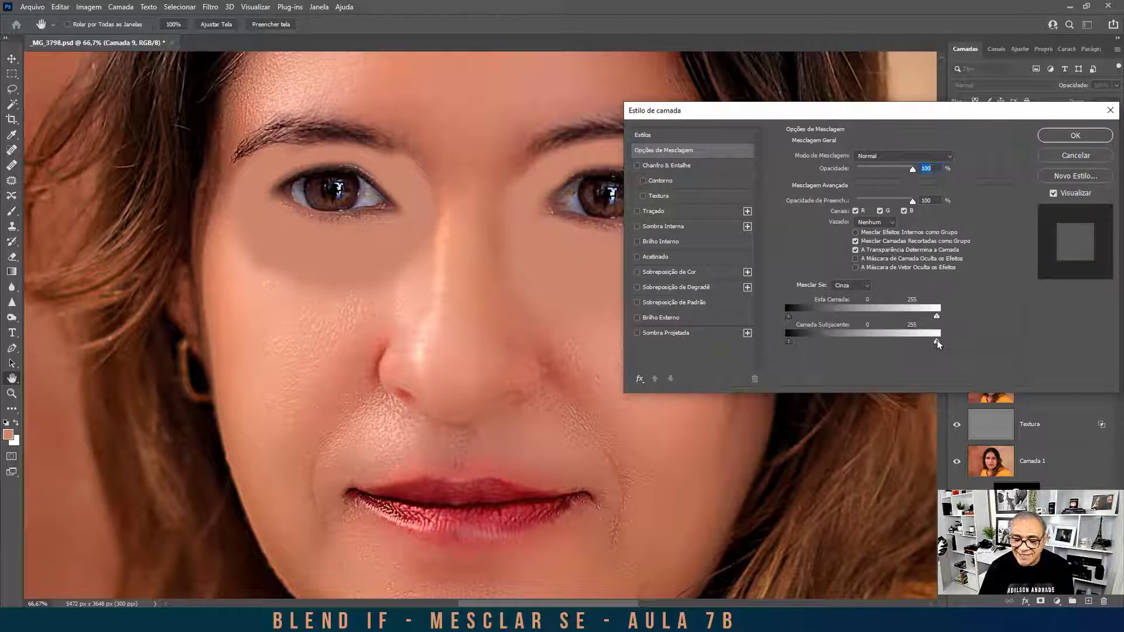
pyautogui.moveTo(937, 343); pyautogui.dragTo(887, 341)
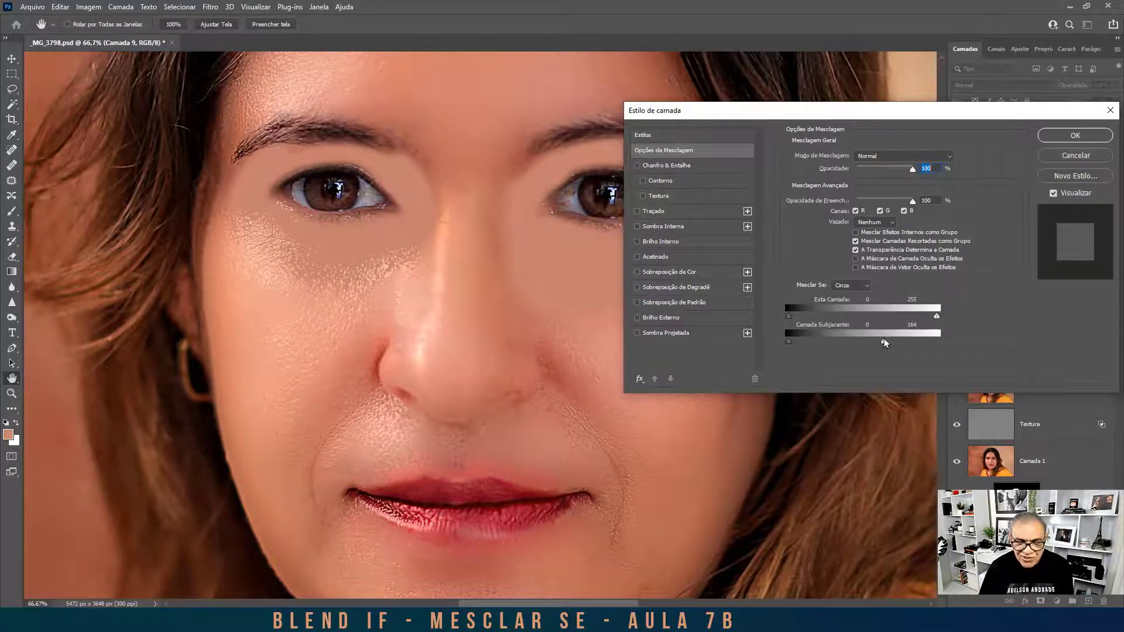
pyautogui.moveTo(884, 340)
pyautogui.mouseDown()
pyautogui.moveTo(907, 341)
pyautogui.moveTo(800, 343)
pyautogui.moveTo(890, 343)
pyautogui.mouseUp()
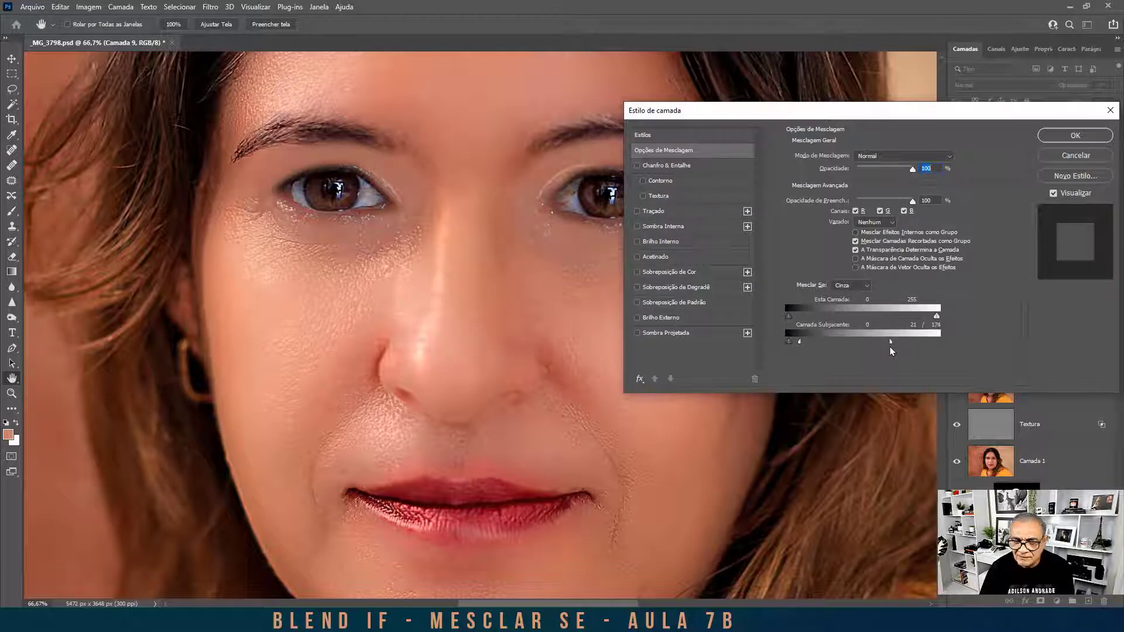
pyautogui.moveTo(800, 342); pyautogui.dragTo(807, 341)
pyautogui.moveTo(875, 343); pyautogui.dragTo(883, 343)
pyautogui.moveTo(813, 342); pyautogui.dragTo(1011, 342)
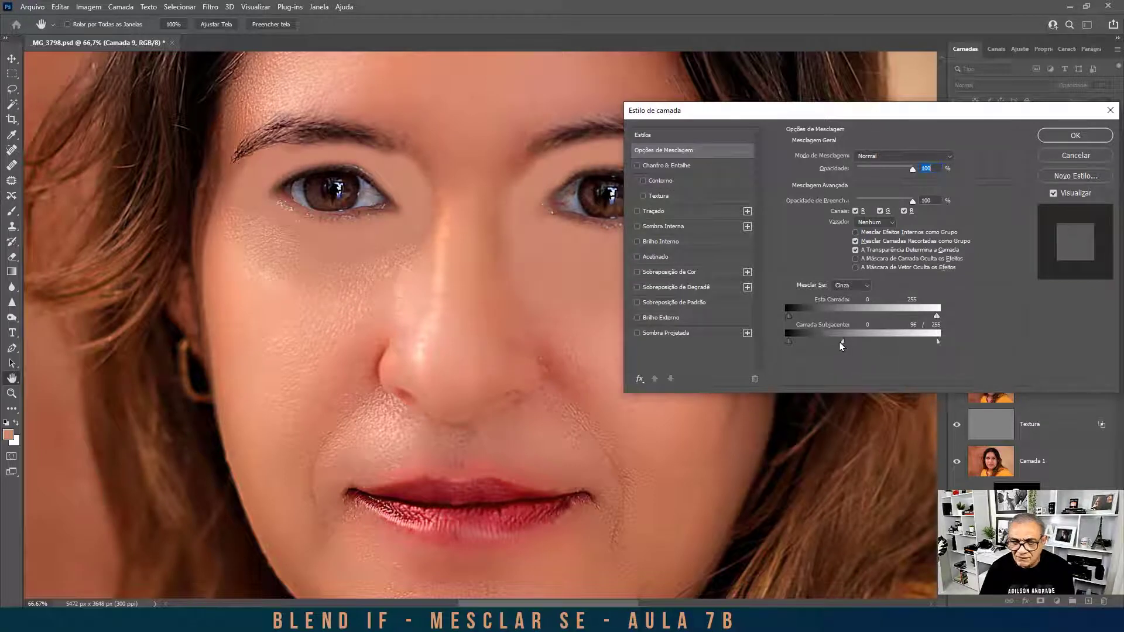
pyautogui.moveTo(839, 343); pyautogui.dragTo(810, 342)
pyautogui.click(1075, 135)
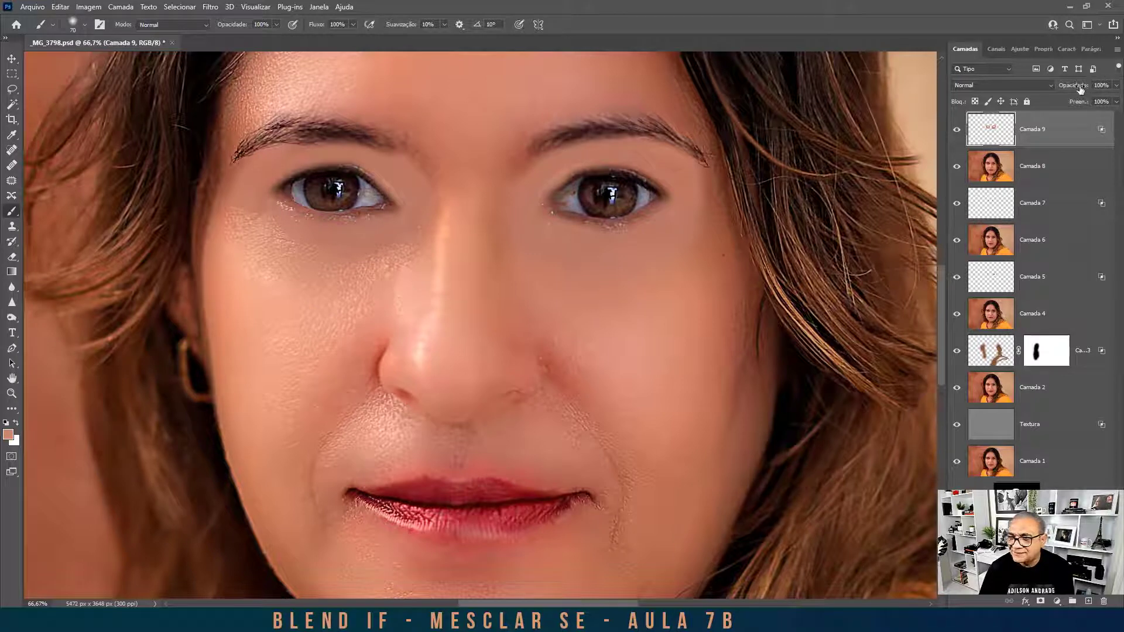
# Lower the under-eye layer's opacity to 50% and compare the face with the layer hidden and shown.
pyautogui.moveTo(1080, 88); pyautogui.dragTo(1052, 95)
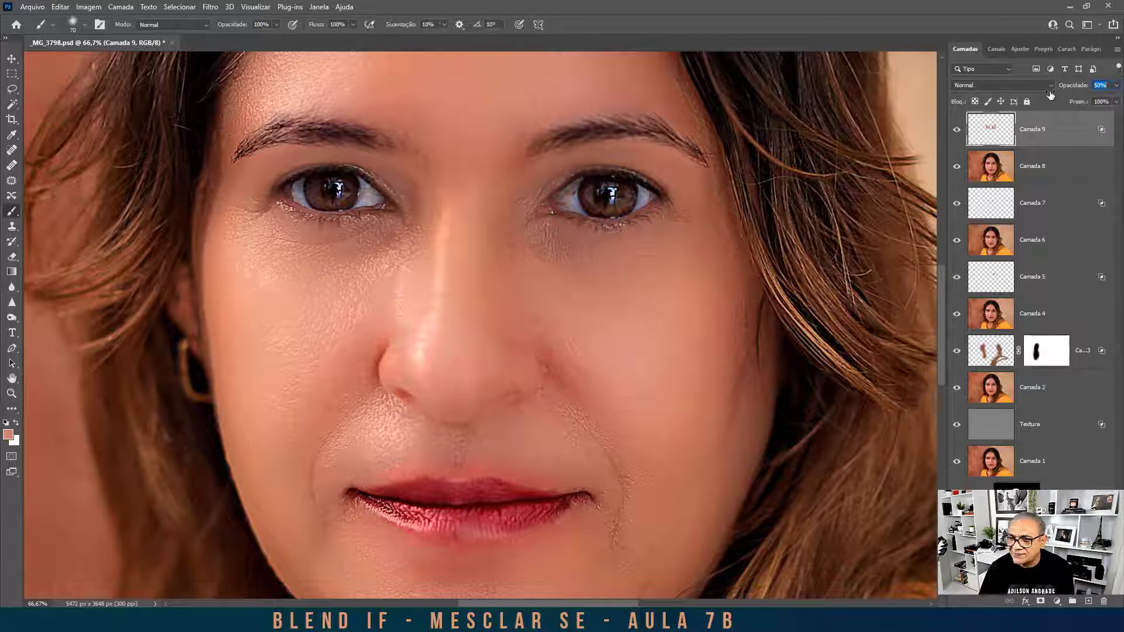
pyautogui.hotkey('ctrl', '-')
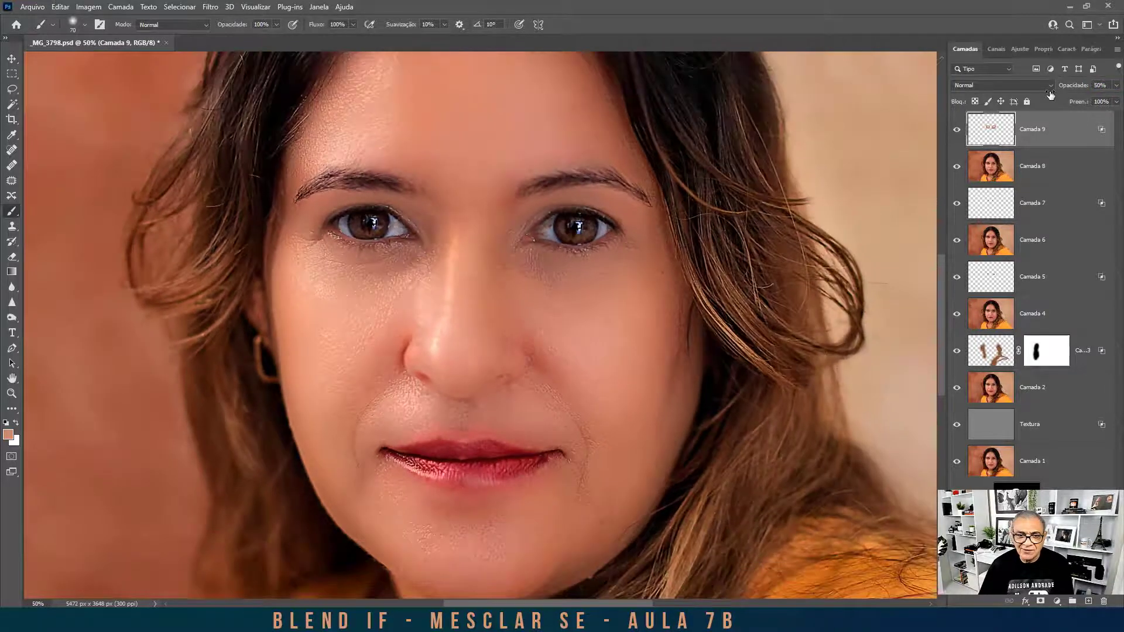
pyautogui.click(959, 136)
pyautogui.click(957, 130)
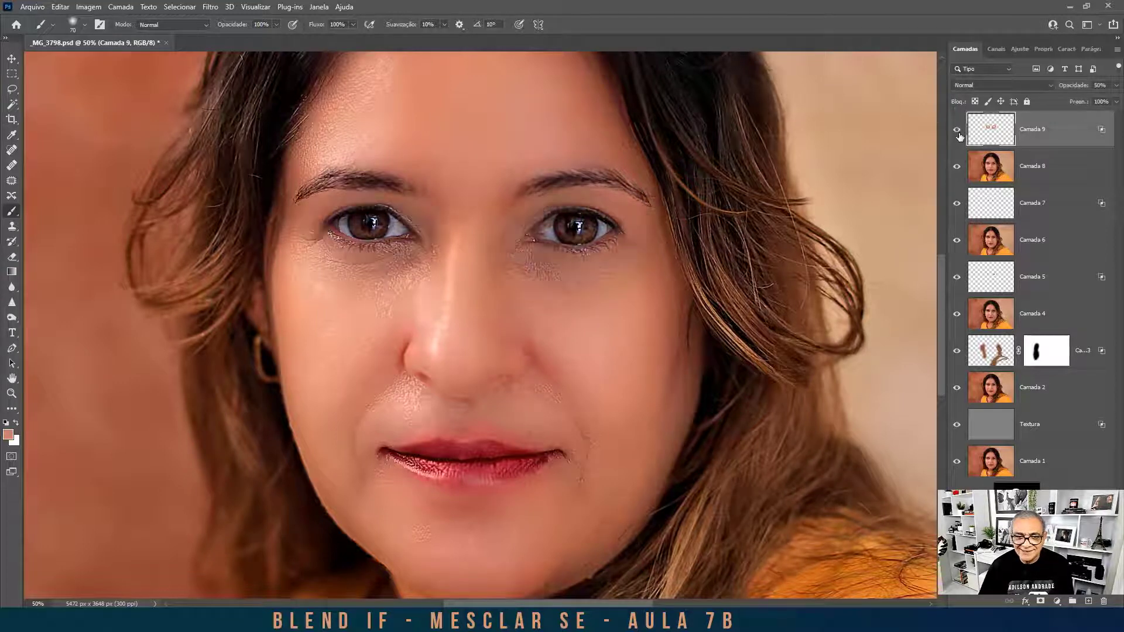
pyautogui.click(958, 130)
pyautogui.click(957, 130)
pyautogui.click(958, 130)
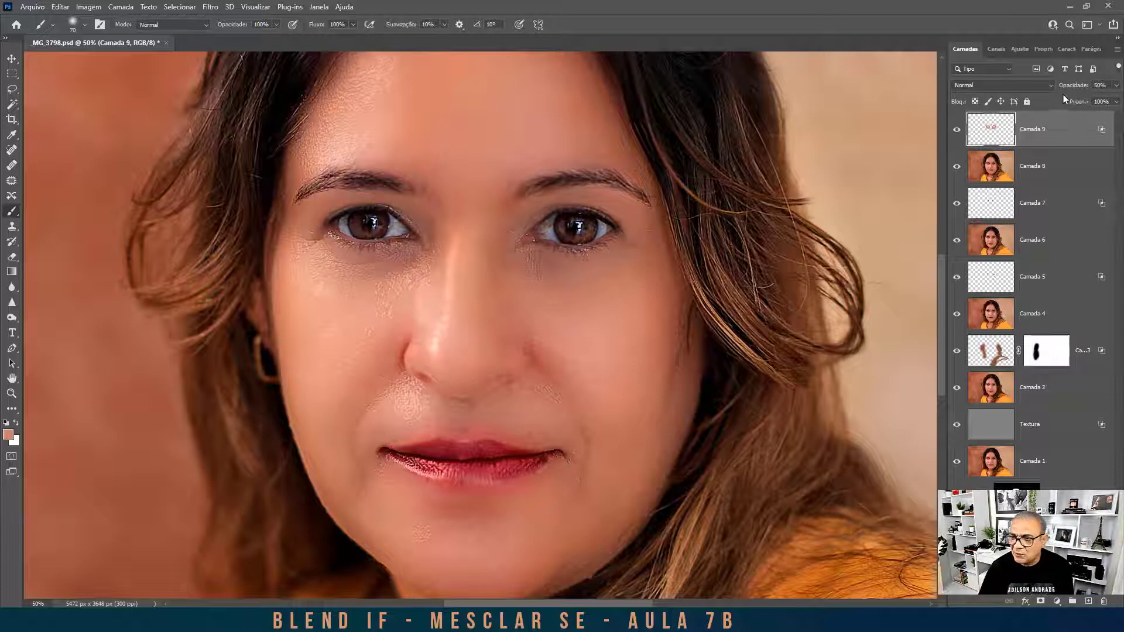
# Set the under-eye layer's opacity to 40% and compare the portrait again with the layer hidden and shown.
pyautogui.moveTo(1074, 91); pyautogui.dragTo(1072, 89)
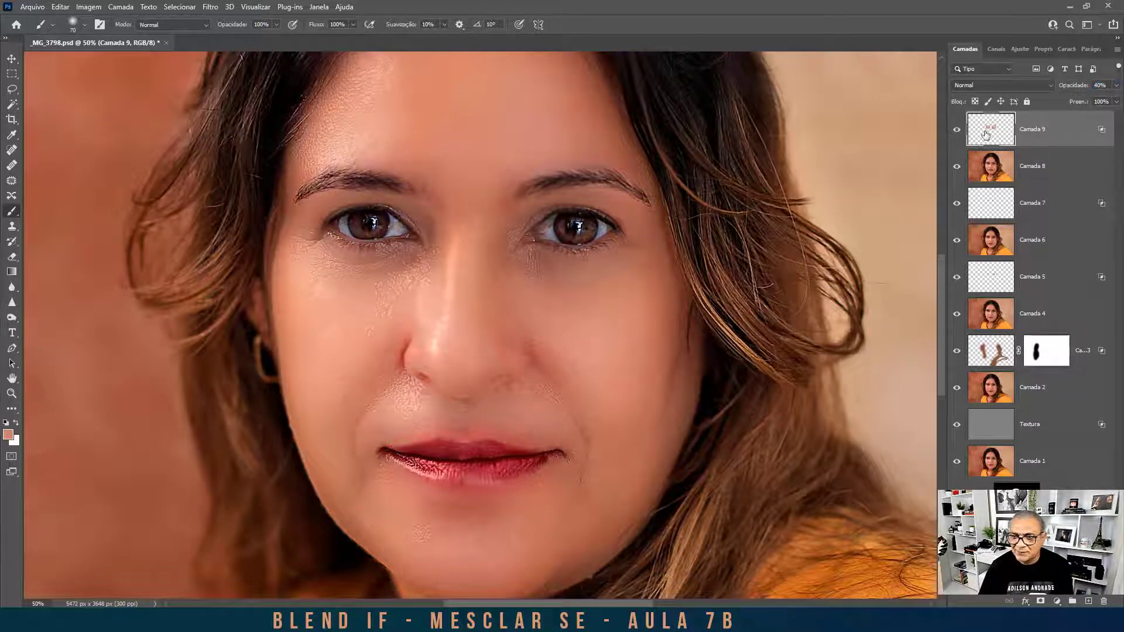
pyautogui.click(956, 130)
pyautogui.click(956, 130)
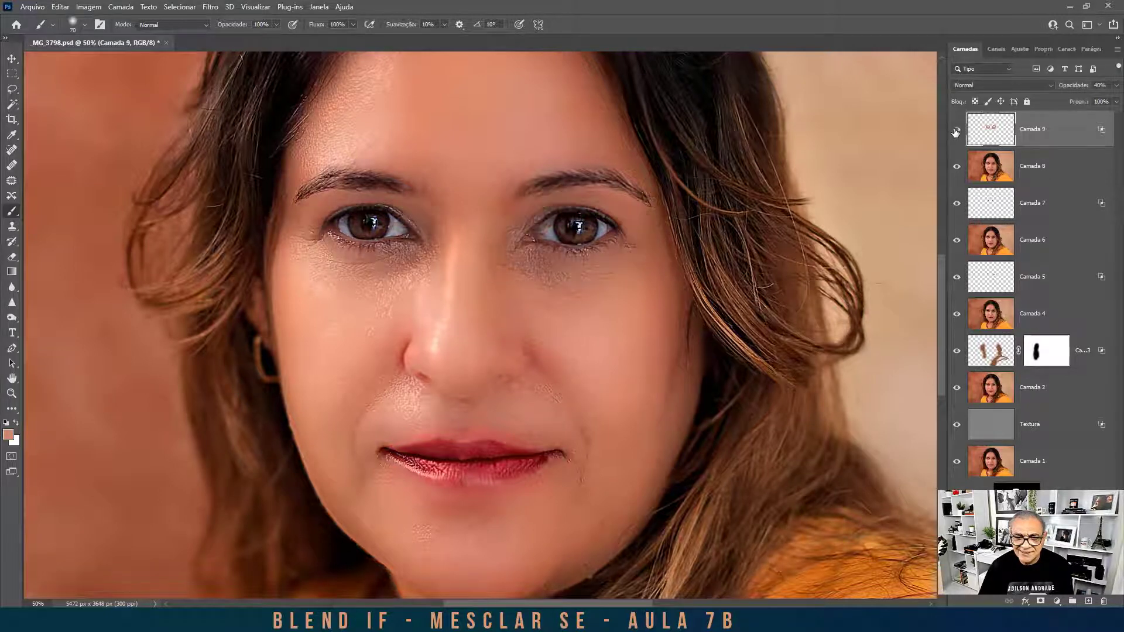
pyautogui.click(956, 131)
pyautogui.click(956, 131)
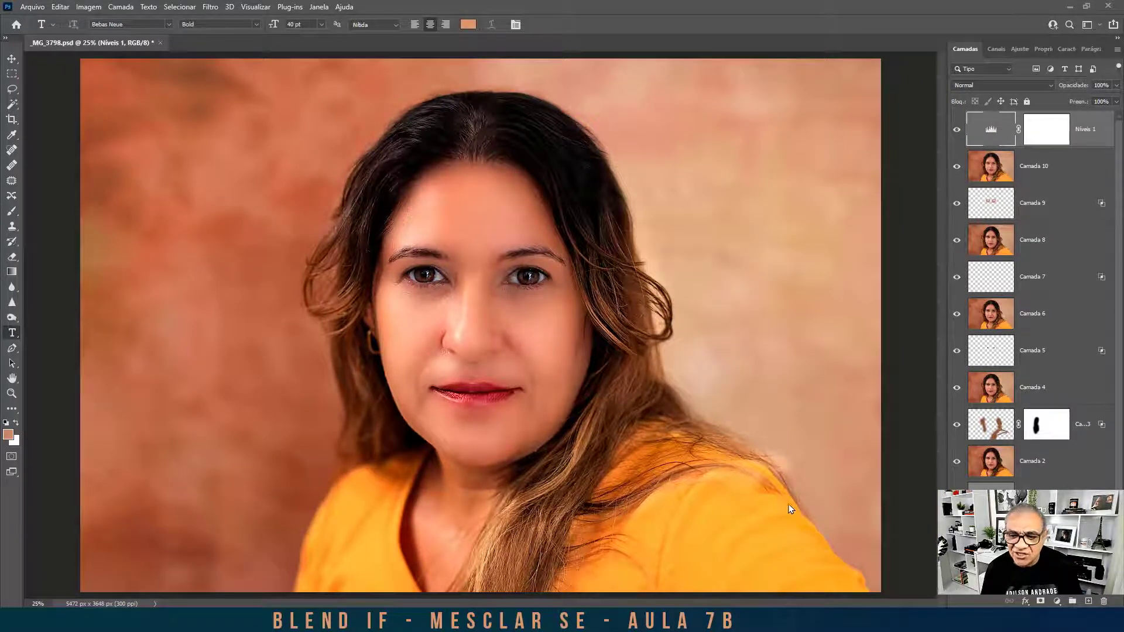
# Compare the original photo with the full retouch by hiding and restoring all layers above the original.
pyautogui.scroll(-1, 968, 475)
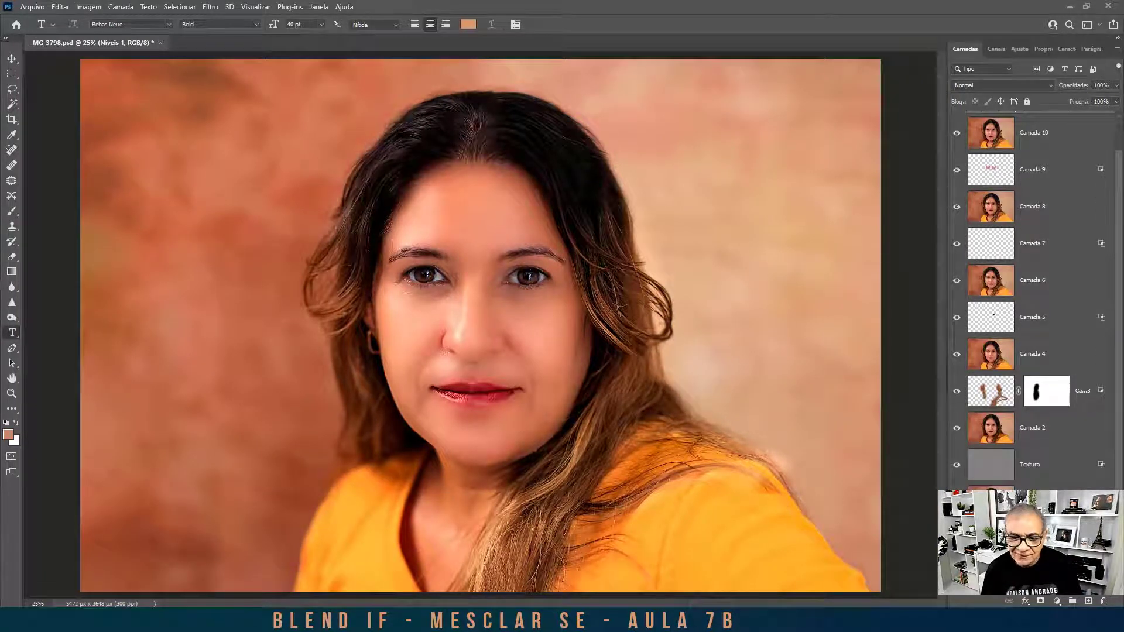
pyautogui.keyDown('alt'); pyautogui.click(956, 575); pyautogui.keyUp('alt')
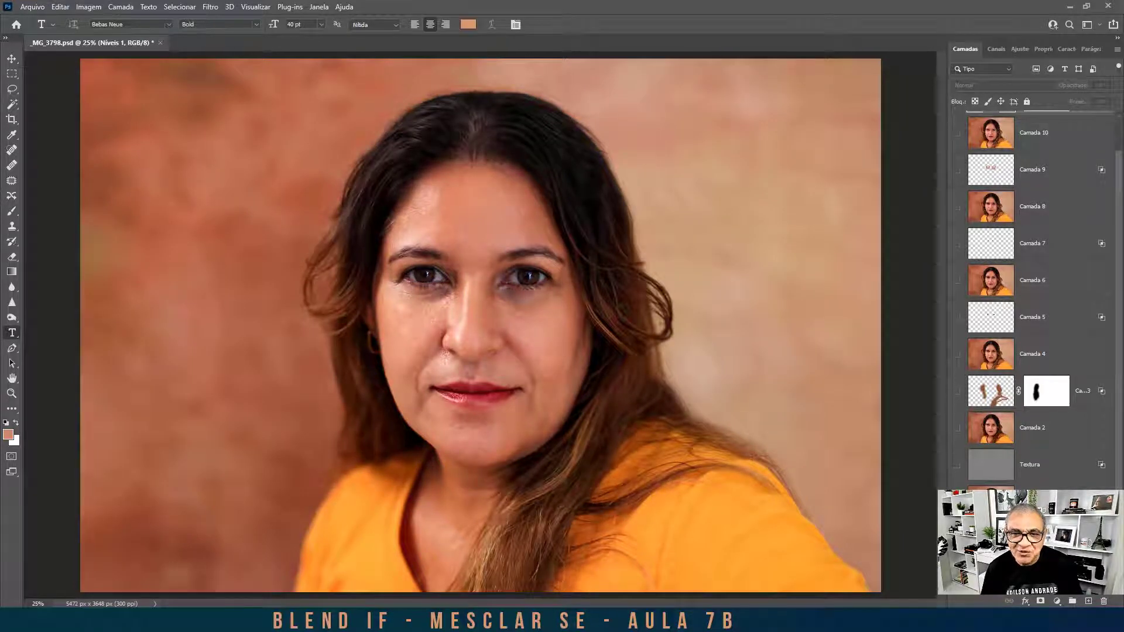
pyautogui.keyDown('alt'); pyautogui.click(956, 575); pyautogui.keyUp('alt')
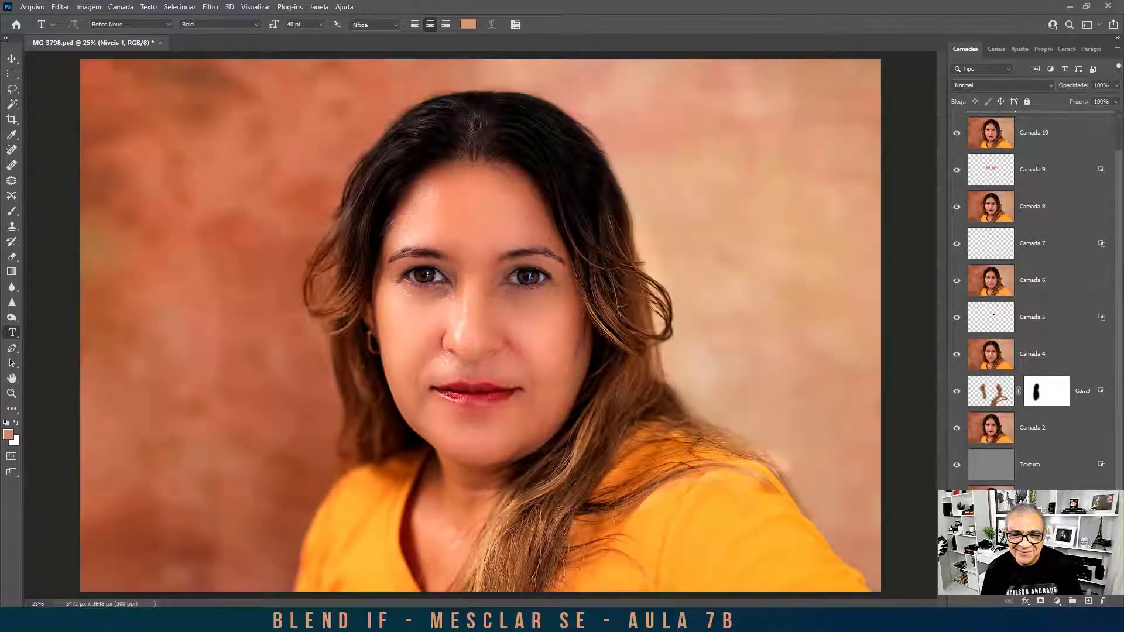
pyautogui.keyDown('alt'); pyautogui.click(956, 576); pyautogui.keyUp('alt')
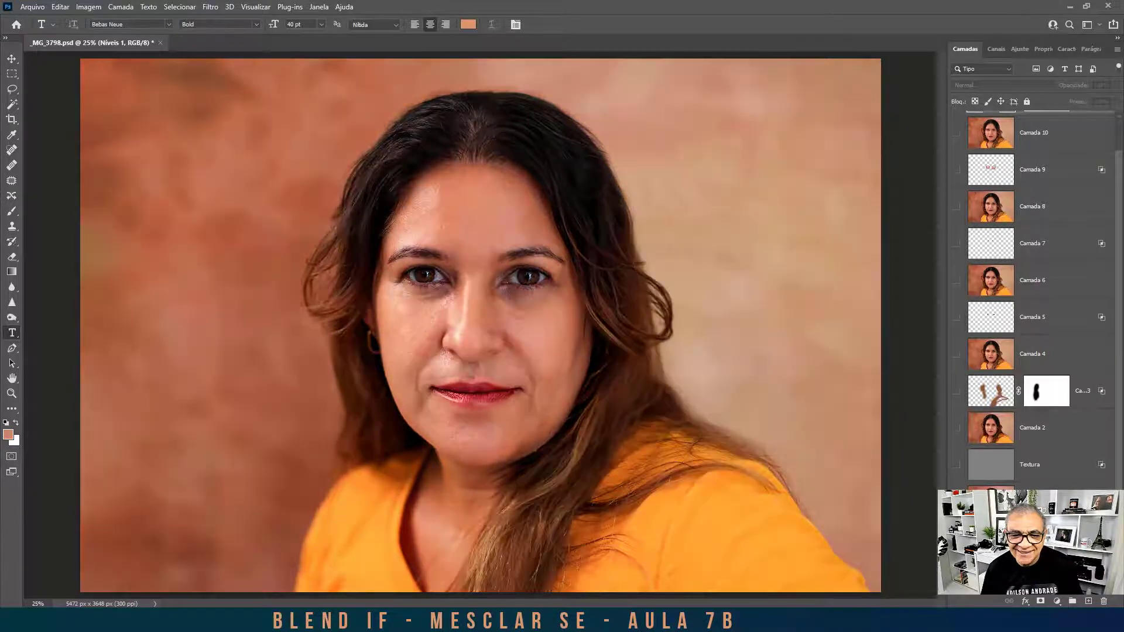
pyautogui.keyDown('alt'); pyautogui.click(956, 576); pyautogui.keyUp('alt')
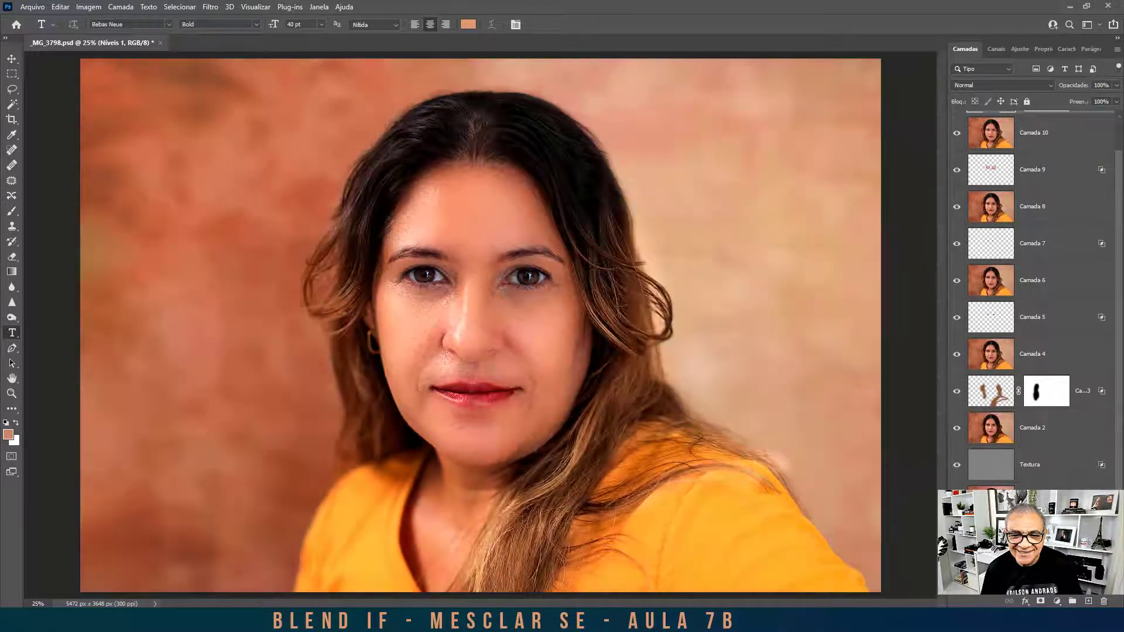